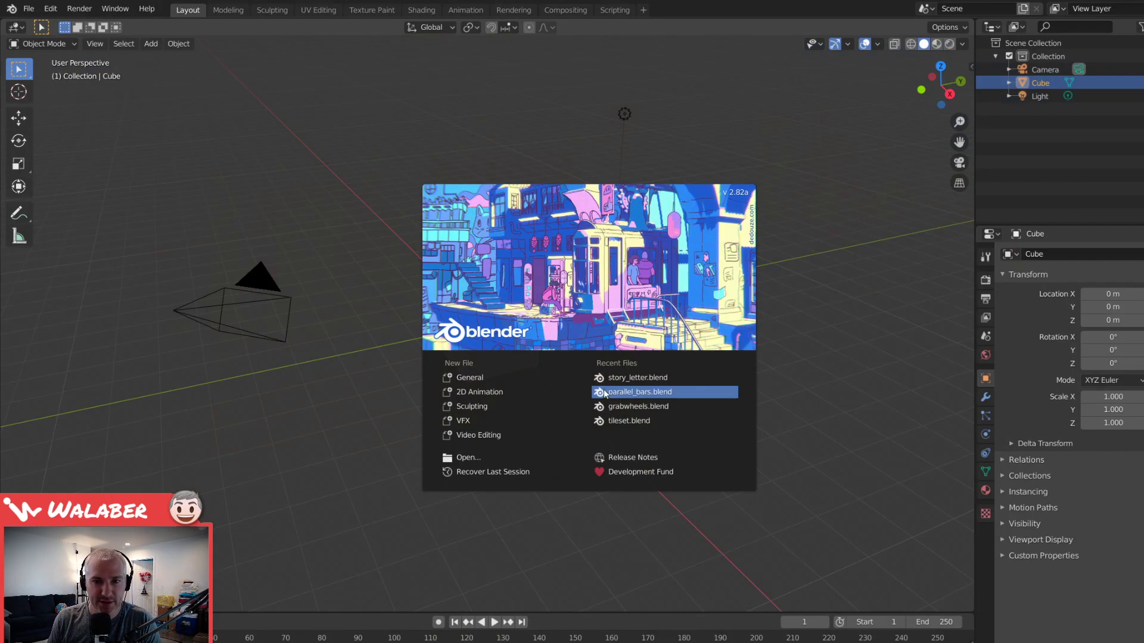
# - Open the recent file story_letter.blend and switch to the Modeling workspace in Object Mode
pyautogui.click(625, 391)
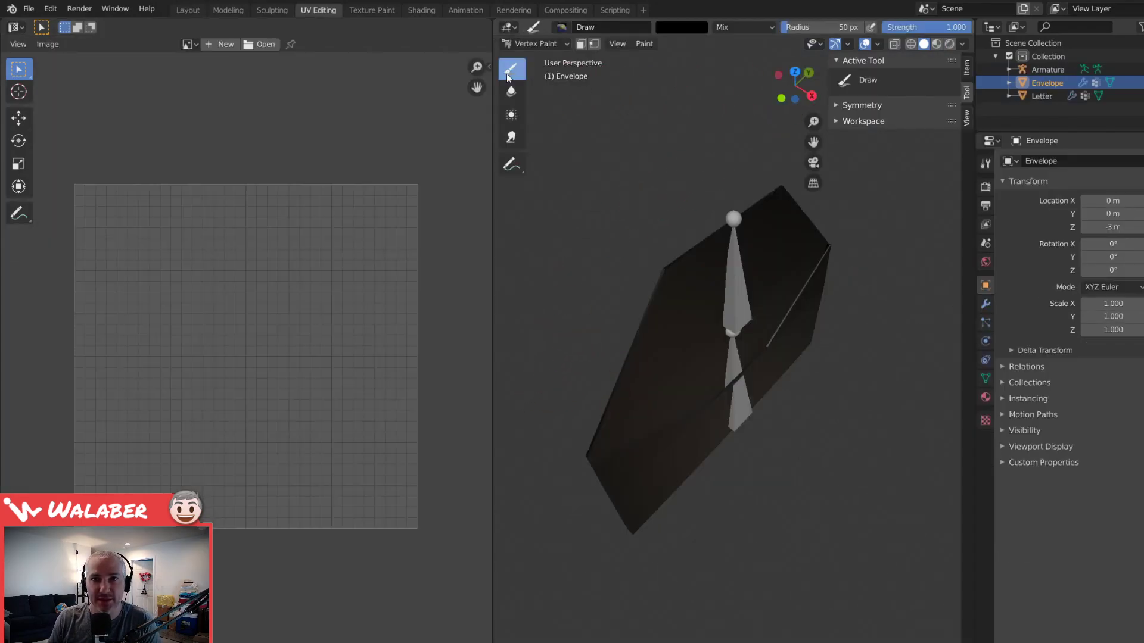
pyautogui.click(227, 10)
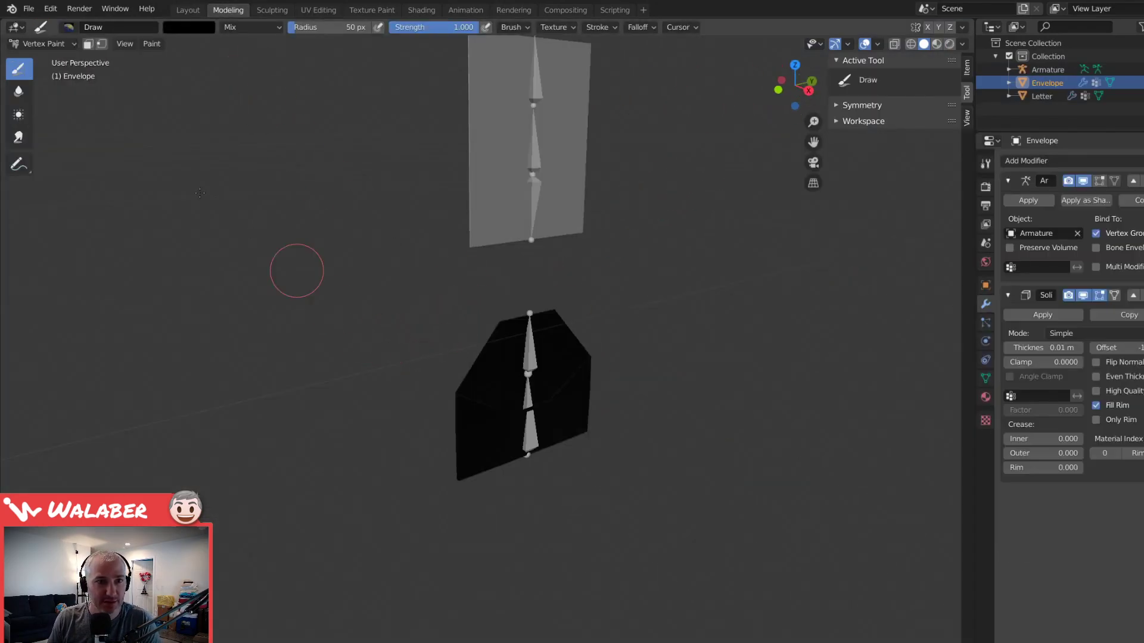
pyautogui.click(42, 44)
pyautogui.click(39, 57)
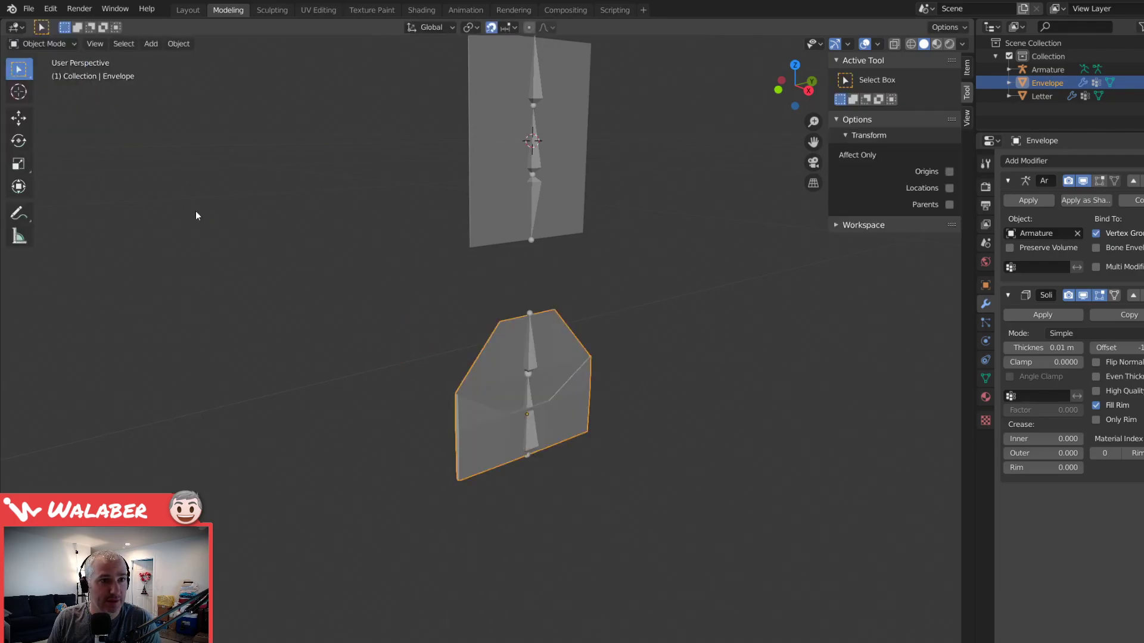
pyautogui.moveTo(196, 216); pyautogui.dragTo(505, 369, button='middle')
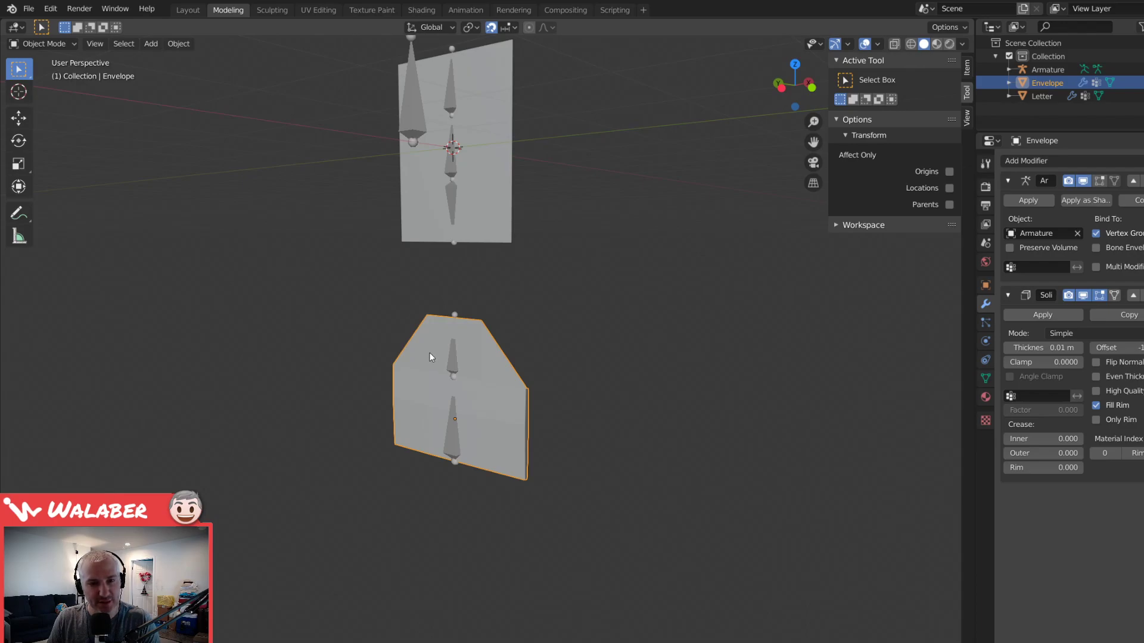
# - Add a circle with triangle fan fill to the envelope's mesh in Edit Mode
pyautogui.press('Tab')
pyautogui.press('KP_Decimal')
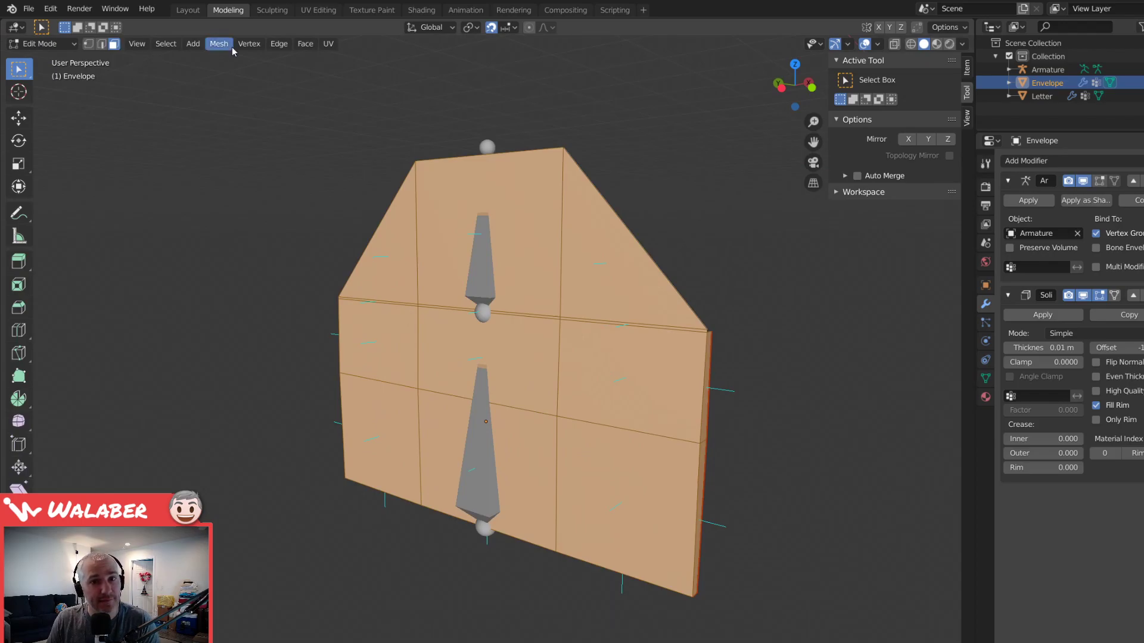
pyautogui.click(193, 44)
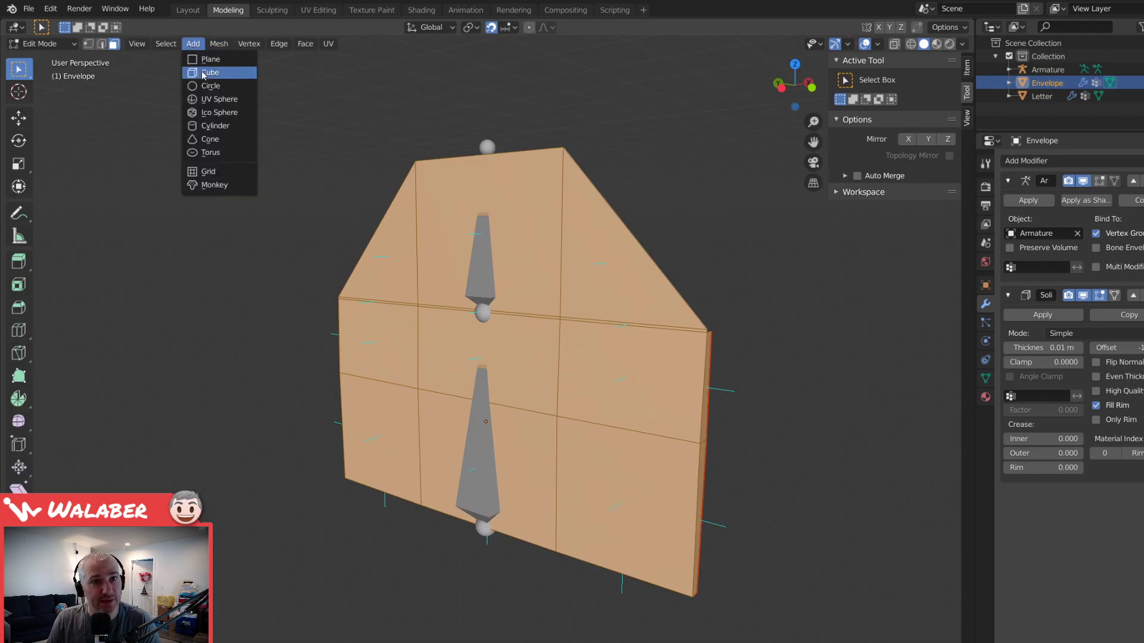
pyautogui.click(204, 72)
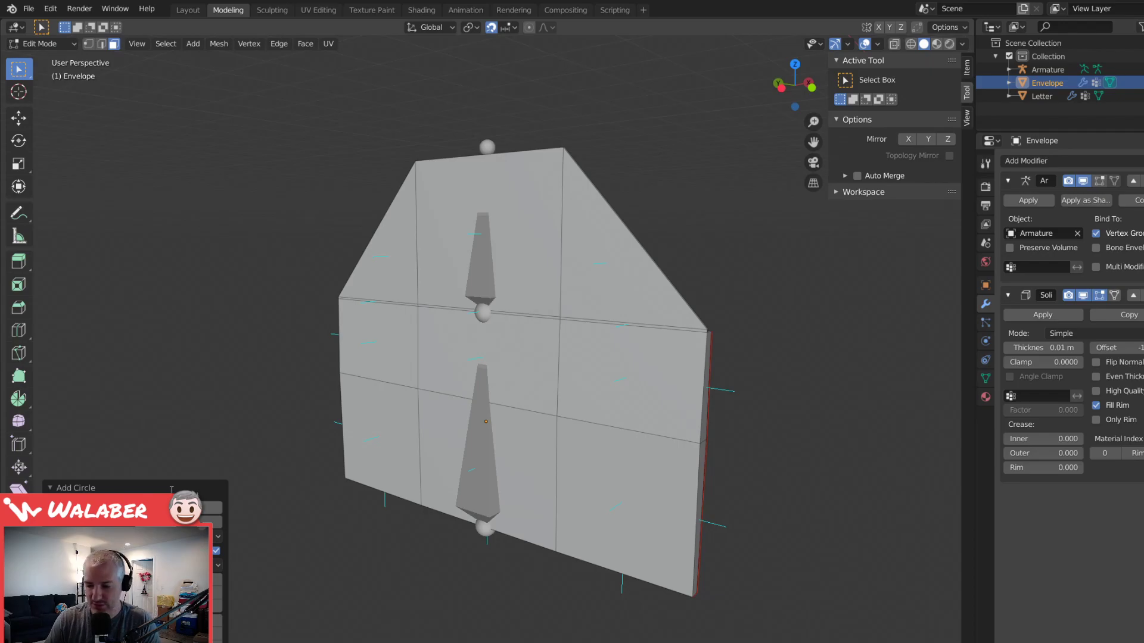
pyautogui.scroll(-12, 377, 375)
pyautogui.scroll(9, 383, 363)
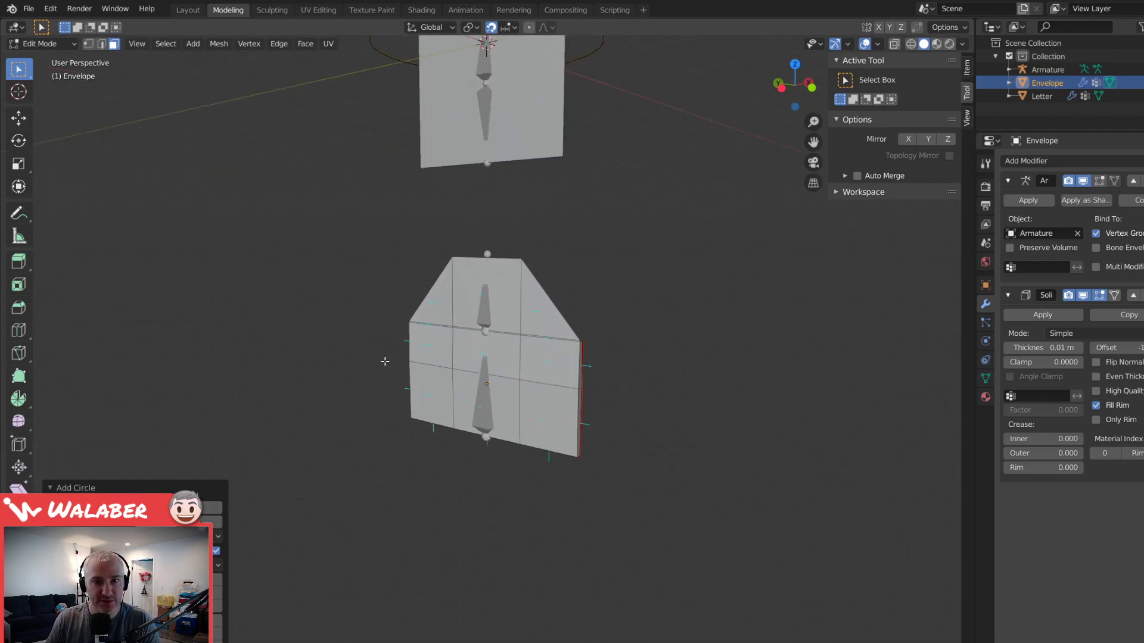
pyautogui.moveTo(374, 293); pyautogui.dragTo(329, 395, button='middle')
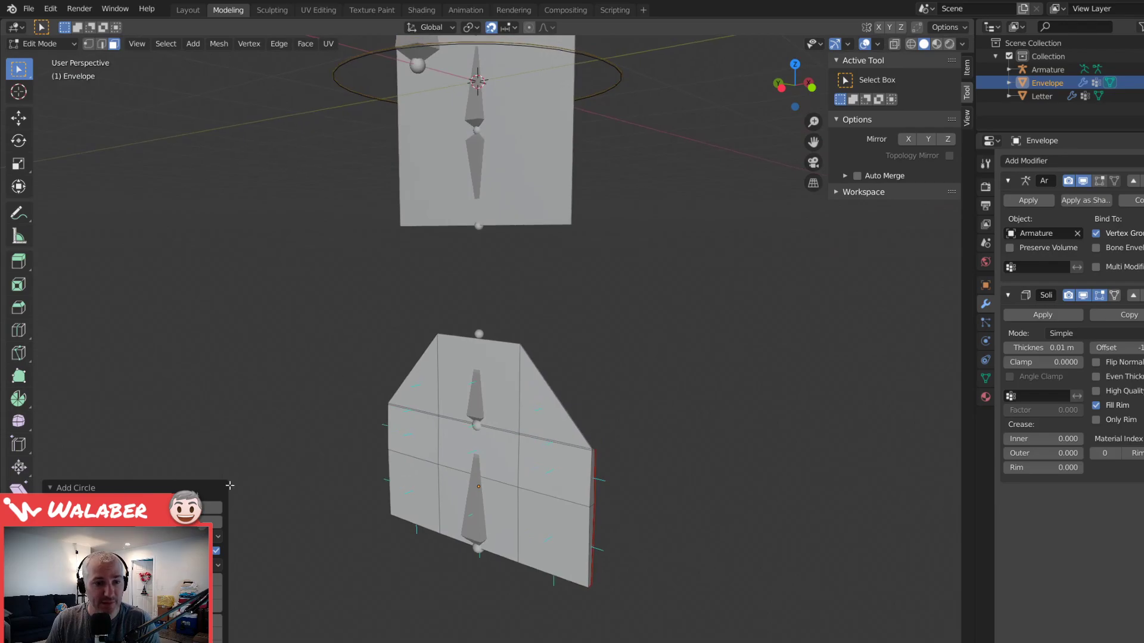
pyautogui.click(218, 537)
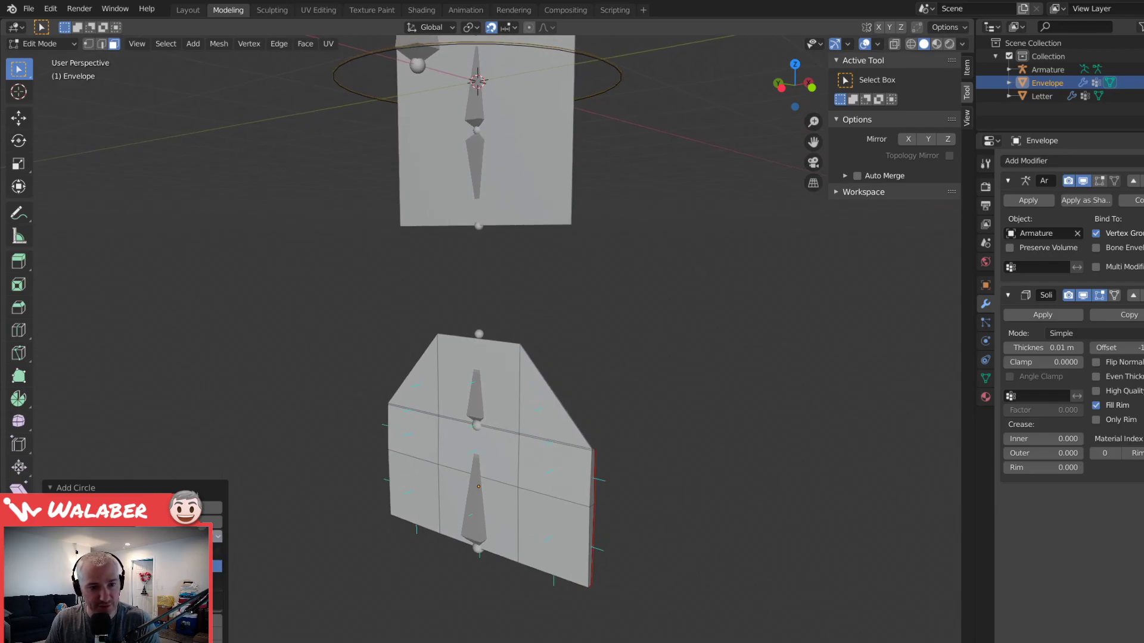
pyautogui.click(217, 581)
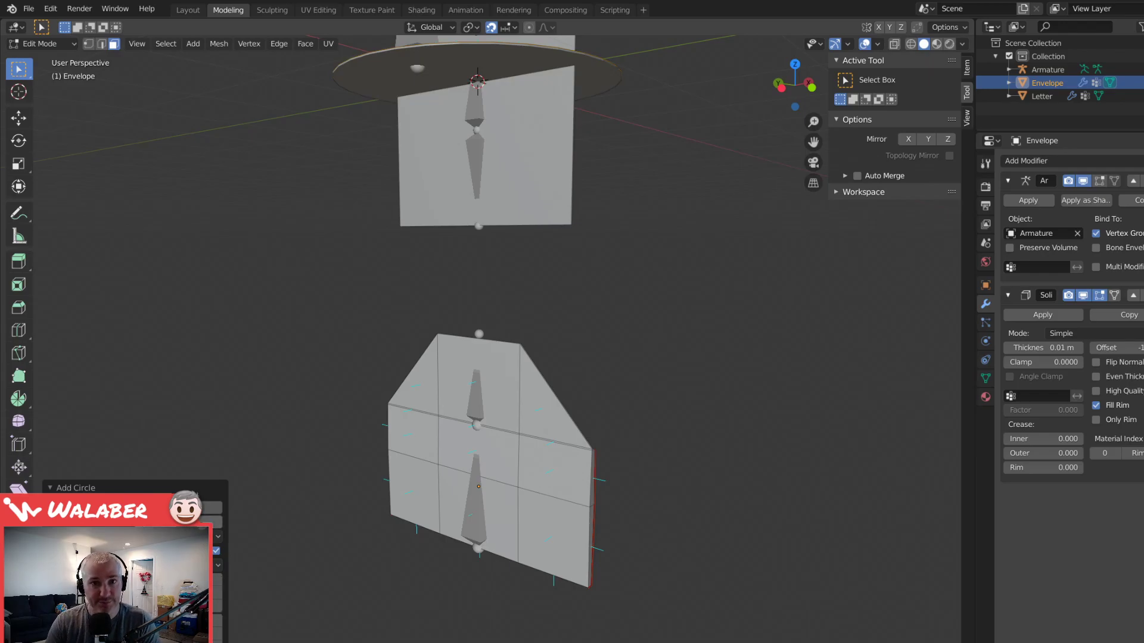
# - Shrink the new circle, rotate it upright parallel to the envelope and lower it below the letter
pyautogui.press('s')
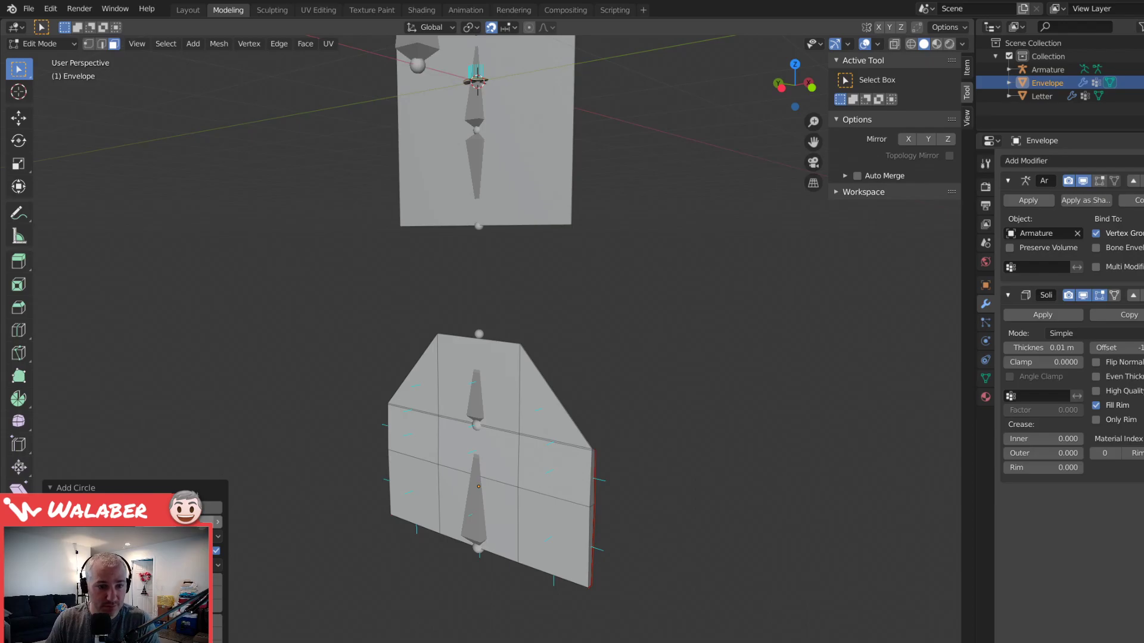
pyautogui.press('Return')
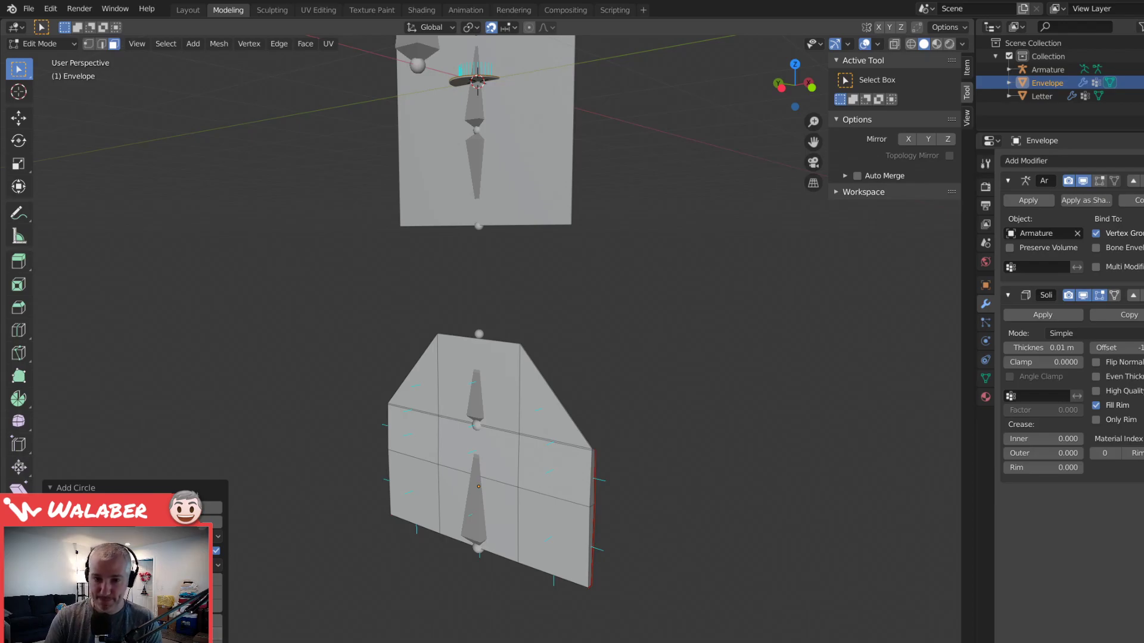
pyautogui.press('Return')
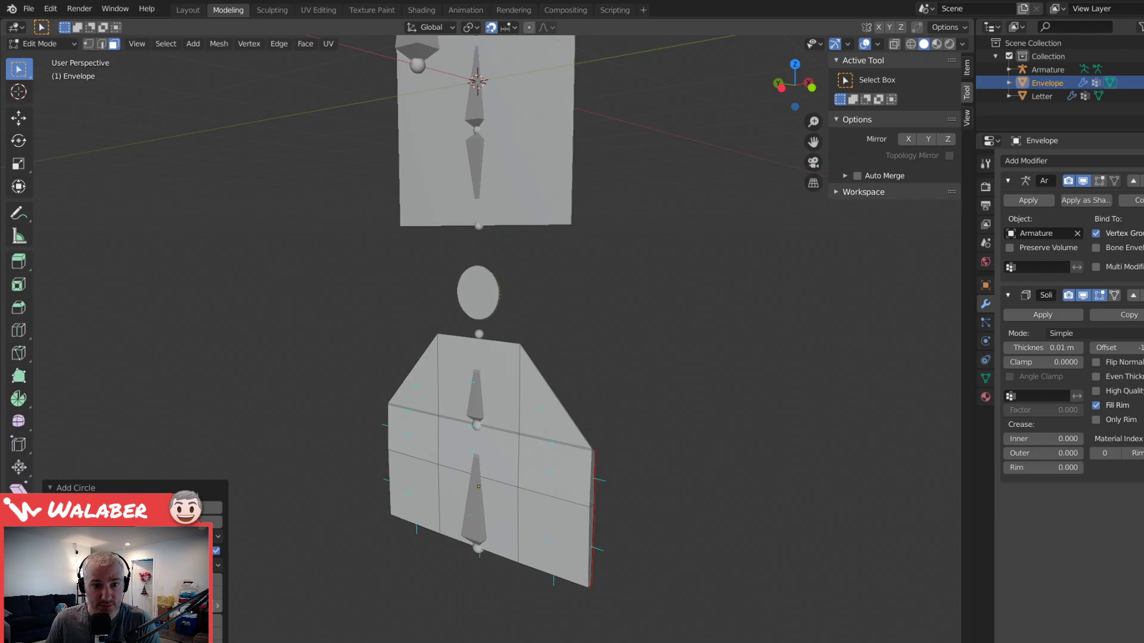
# - Position the circle over the upper edge of the envelope's flap, just in front of the flap's surface
pyautogui.scroll(3, 603, 465)
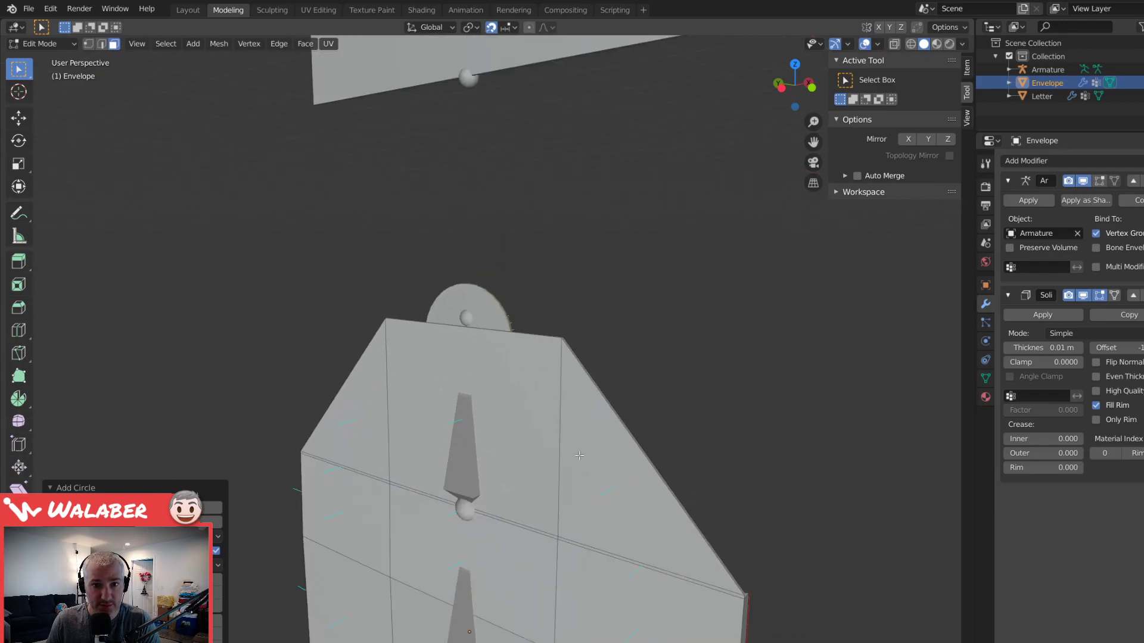
pyautogui.moveTo(579, 455)
pyautogui.mouseDown(button='middle')
pyautogui.moveTo(491, 455)
pyautogui.moveTo(587, 464)
pyautogui.mouseUp(button='middle')
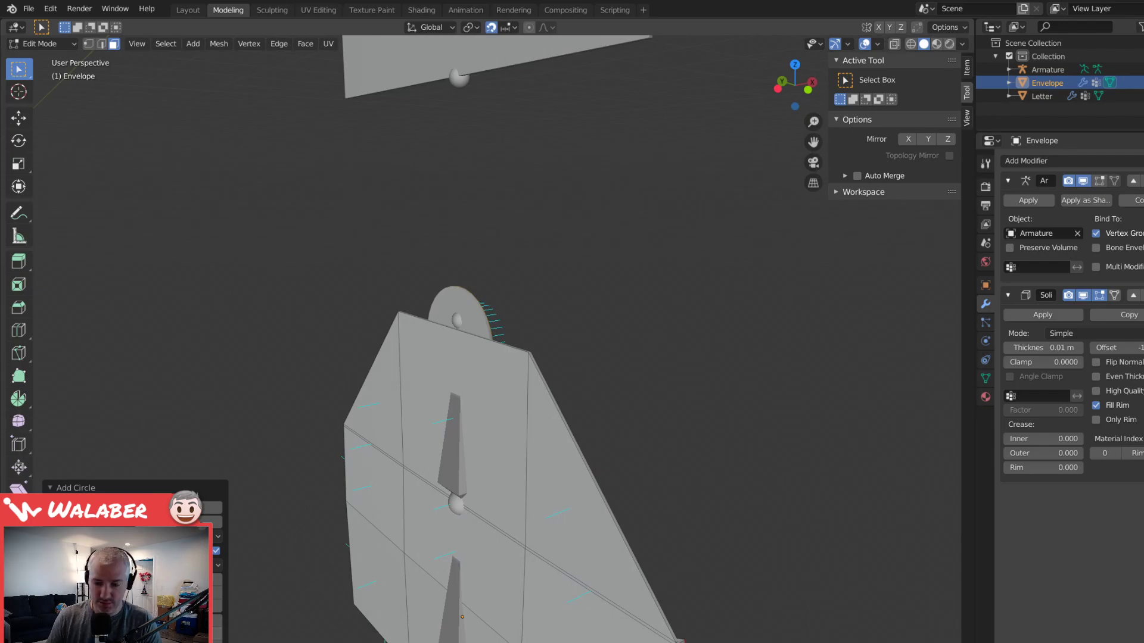
pyautogui.press('Return')
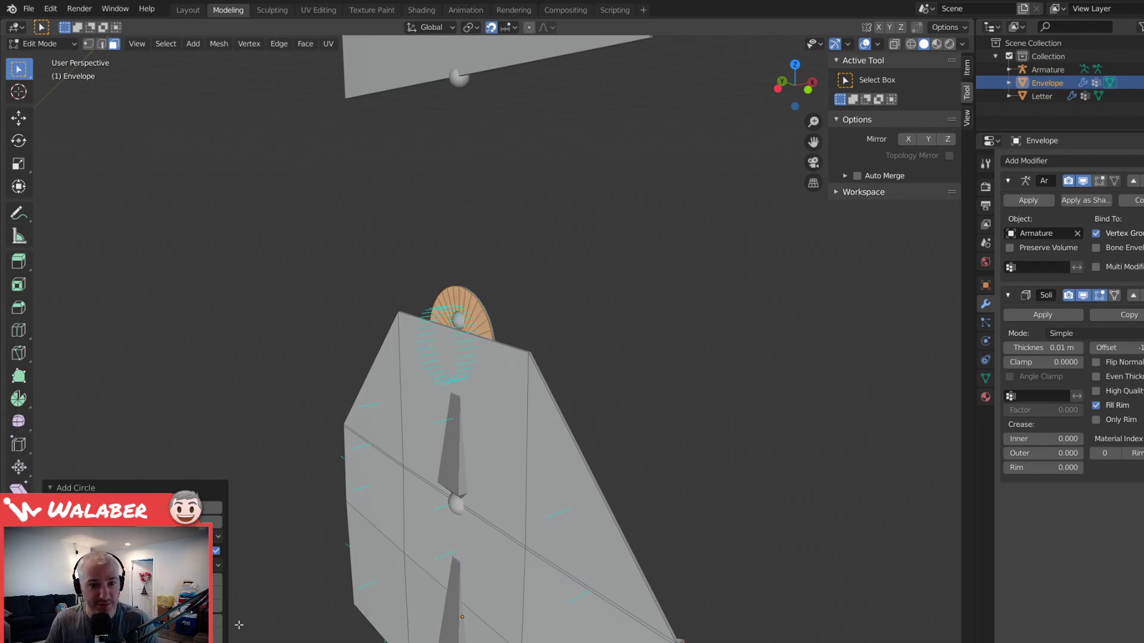
pyautogui.moveTo(184, 606); pyautogui.dragTo(172, 593)
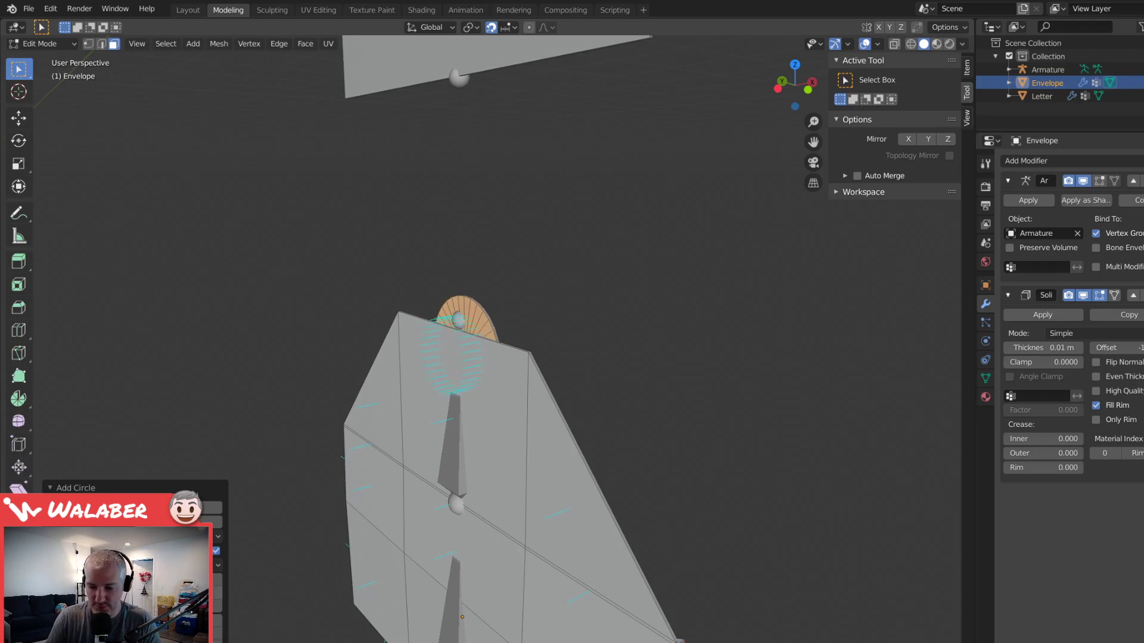
pyautogui.press('Return')
pyautogui.moveTo(178, 579); pyautogui.dragTo(175, 580)
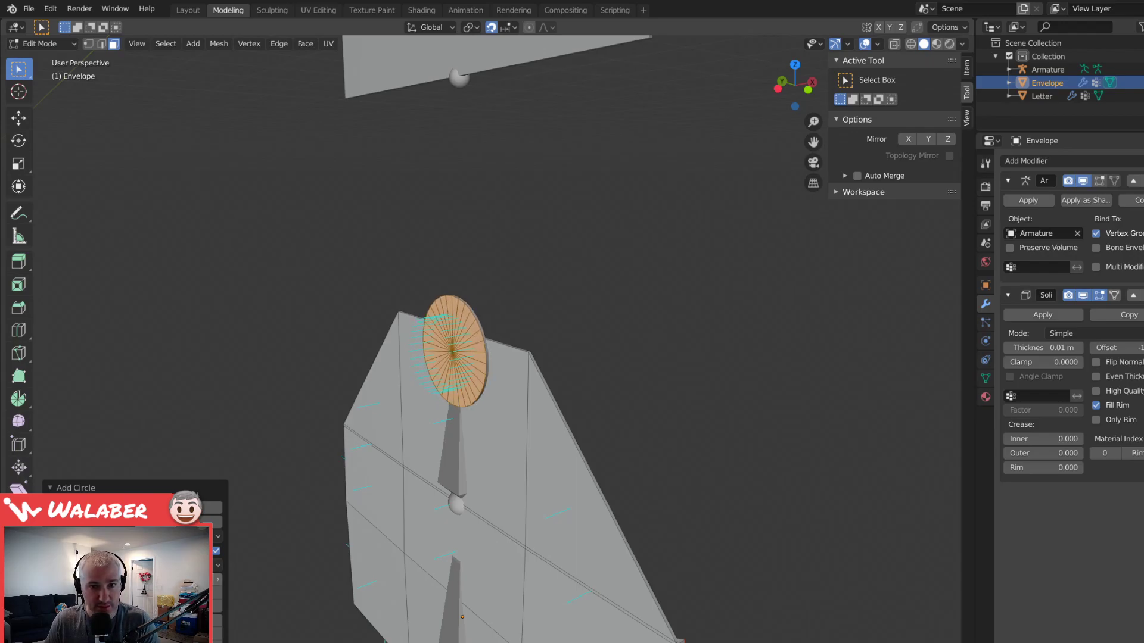
pyautogui.moveTo(358, 524); pyautogui.dragTo(390, 519, button='middle')
pyautogui.scroll(2, 390, 519)
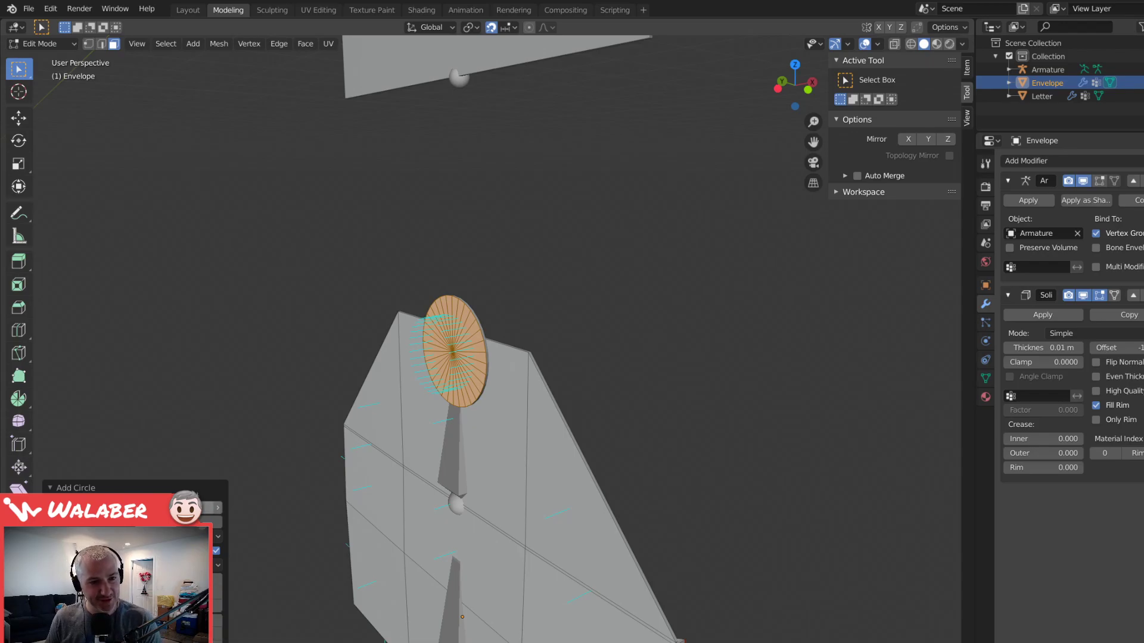
pyautogui.click(147, 489)
pyautogui.click(78, 639)
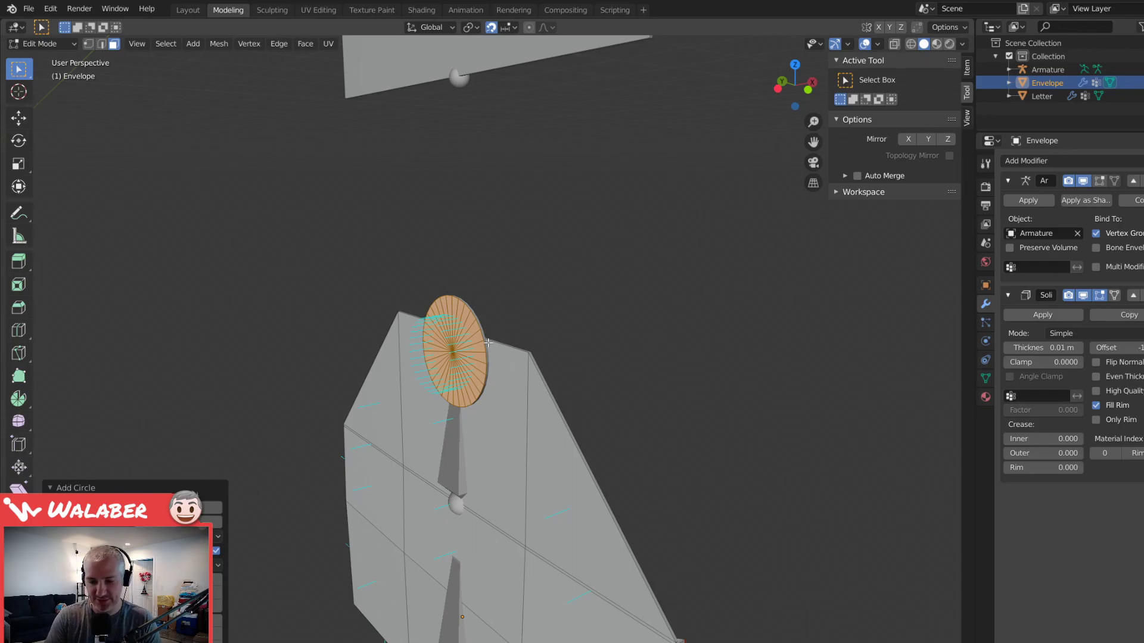
# - Check the circle's size and placement against the envelope flap in the left orthographic view
pyautogui.press('Tab')
pyautogui.press('Tab')
pyautogui.scroll(-2, 457, 360)
pyautogui.scroll(2, 457, 363)
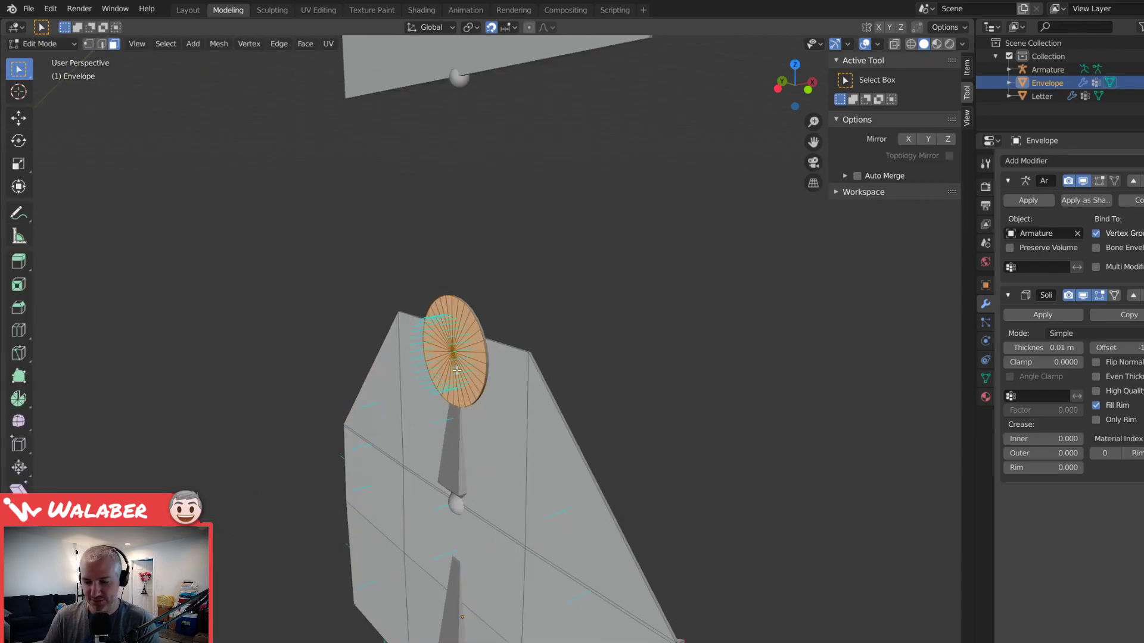
pyautogui.press('KP_1')
pyautogui.press('KP_3')
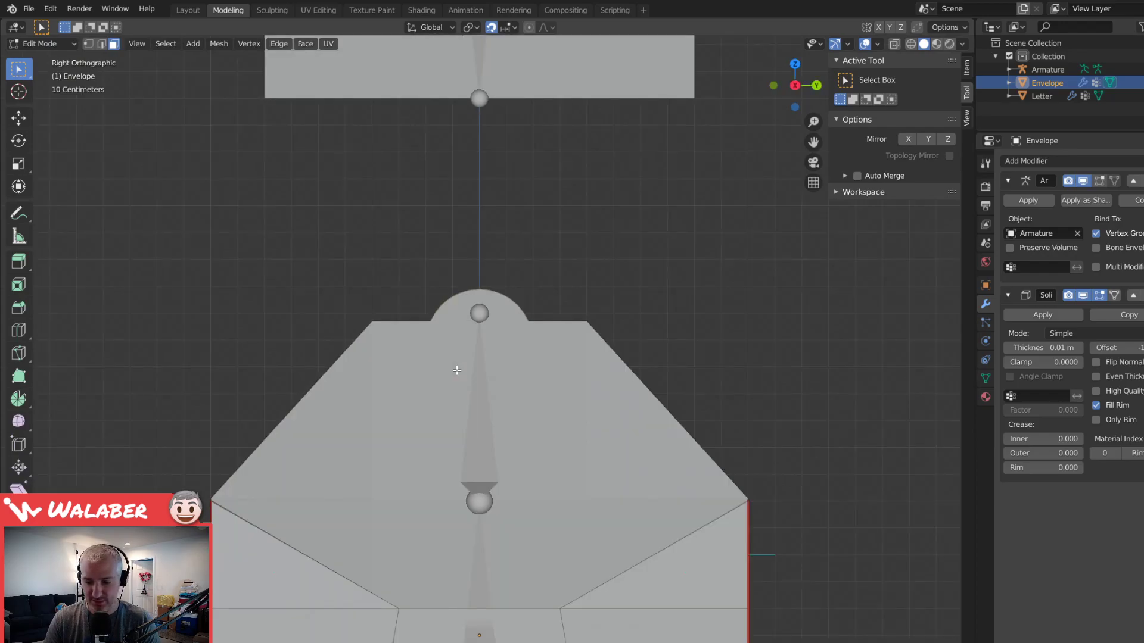
pyautogui.press('ctrl+KP_3')
pyautogui.scroll(4, 512, 366)
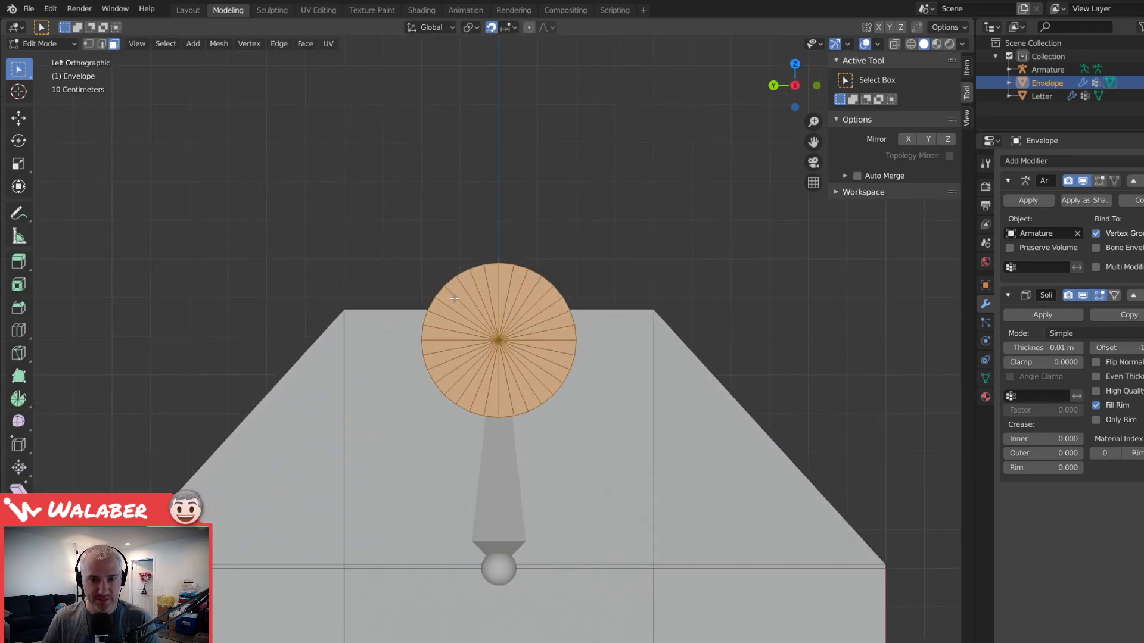
pyautogui.scroll(-10, 512, 366)
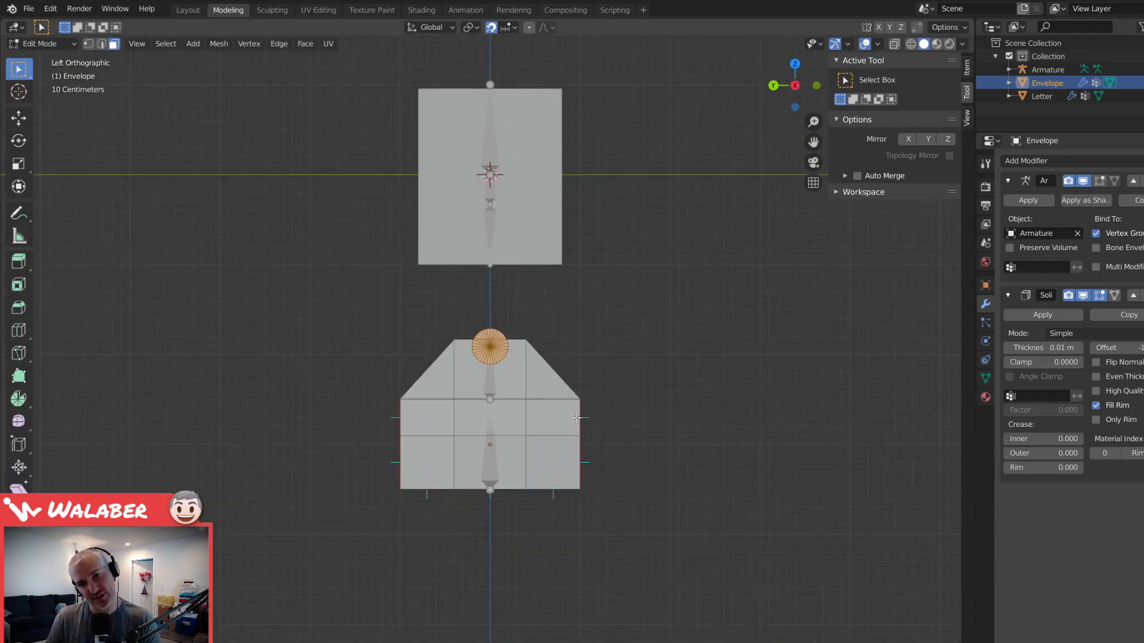
pyautogui.scroll(5, 577, 417)
pyautogui.scroll(4, 576, 417)
pyautogui.scroll(-4, 577, 418)
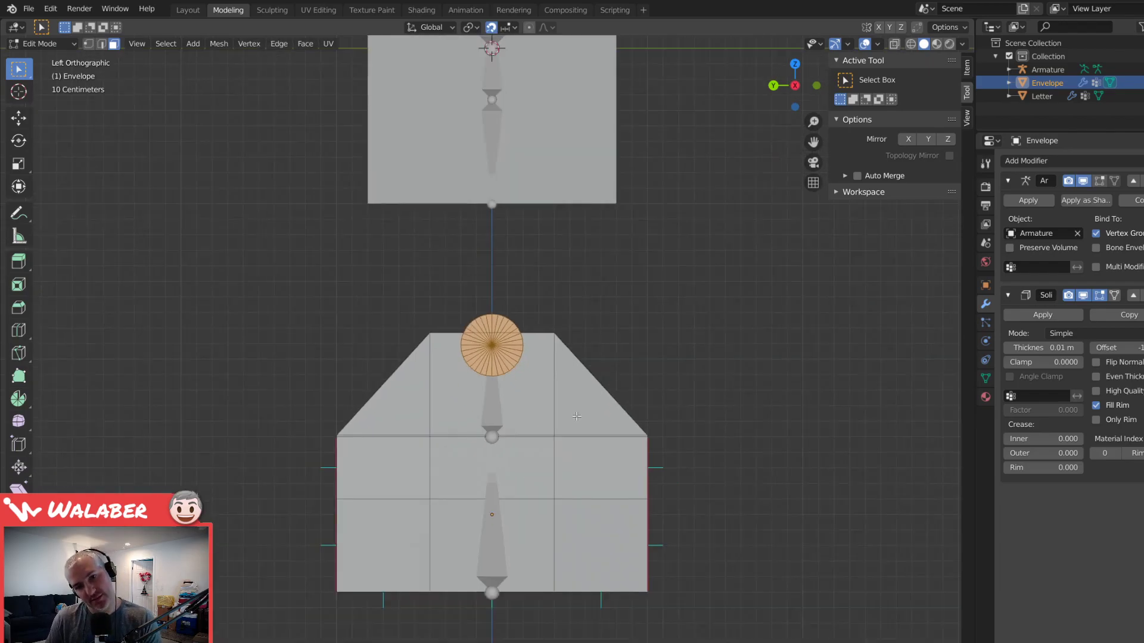
pyautogui.scroll(4, 577, 417)
pyautogui.scroll(2, 576, 416)
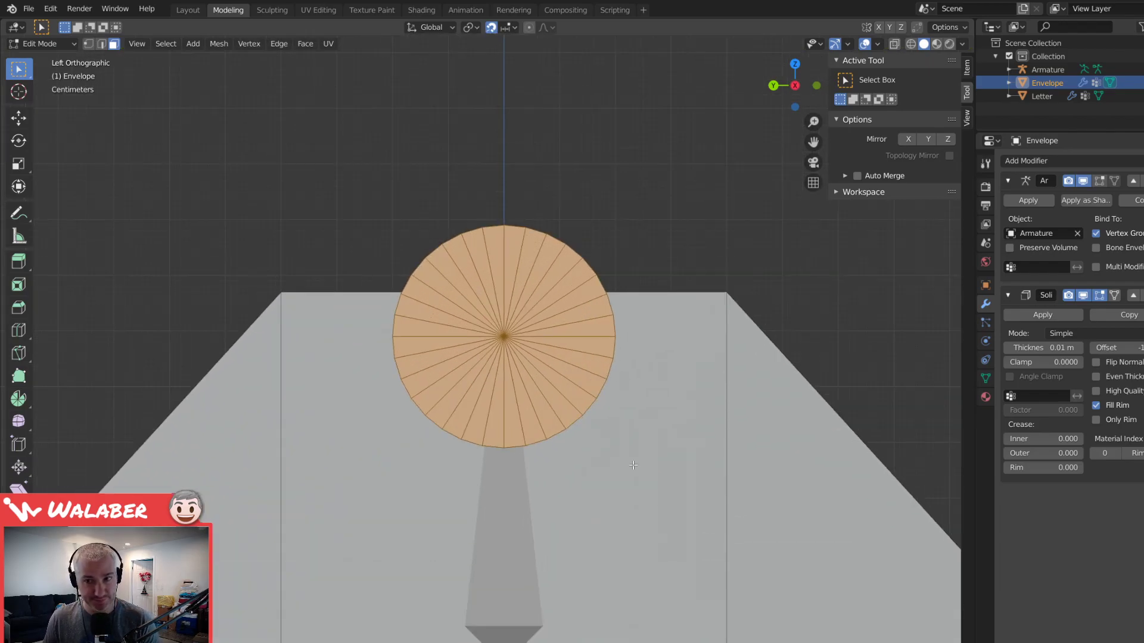
# - Enlarge the circle slightly with the X axis locked, and move it up about 0.04 m
pyautogui.press('s')
pyautogui.hotkey('shift', 'x')
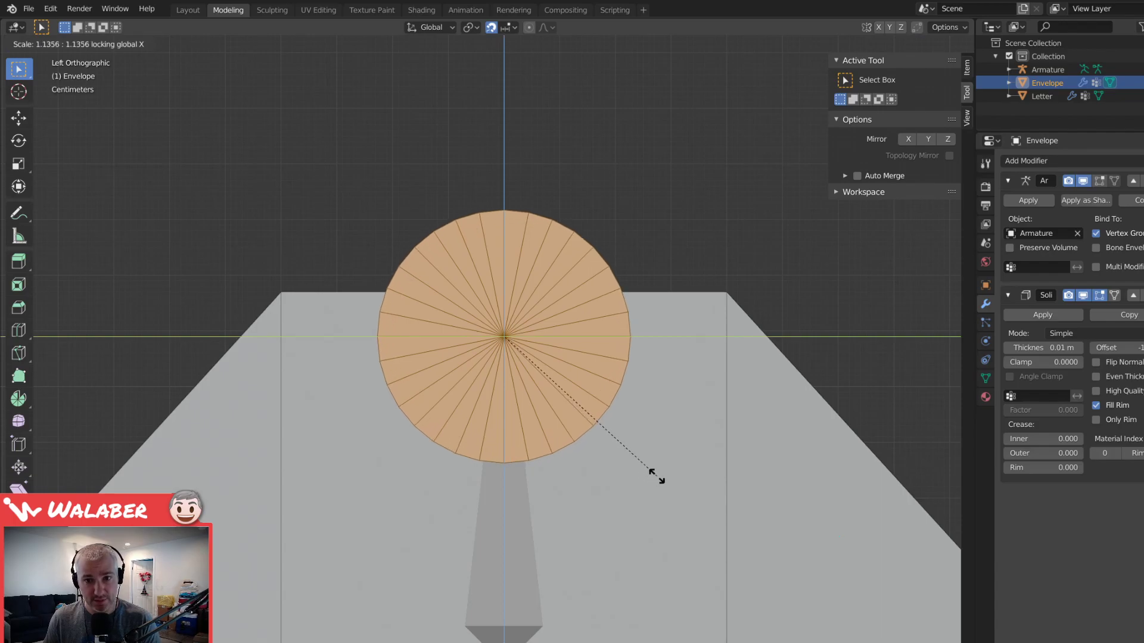
pyautogui.click(665, 480)
pyautogui.press('g')
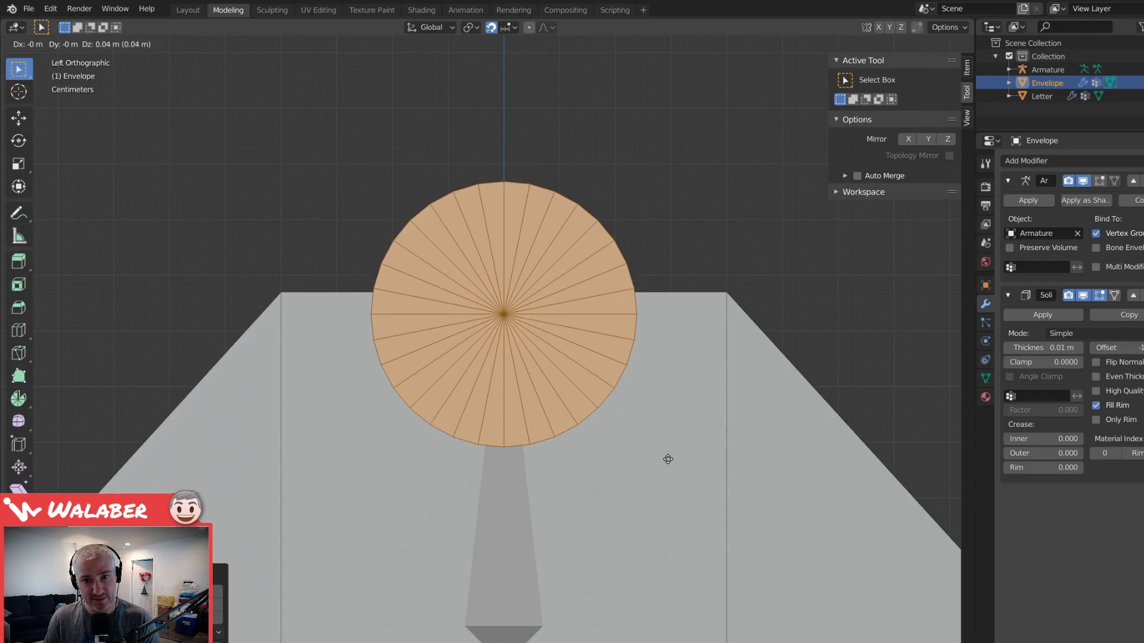
pyautogui.click(666, 459)
# - Separate the circle from the envelope mesh into its own object and select it in Object Mode
pyautogui.moveTo(667, 459); pyautogui.dragTo(516, 425, button='middle')
pyautogui.press('Tab')
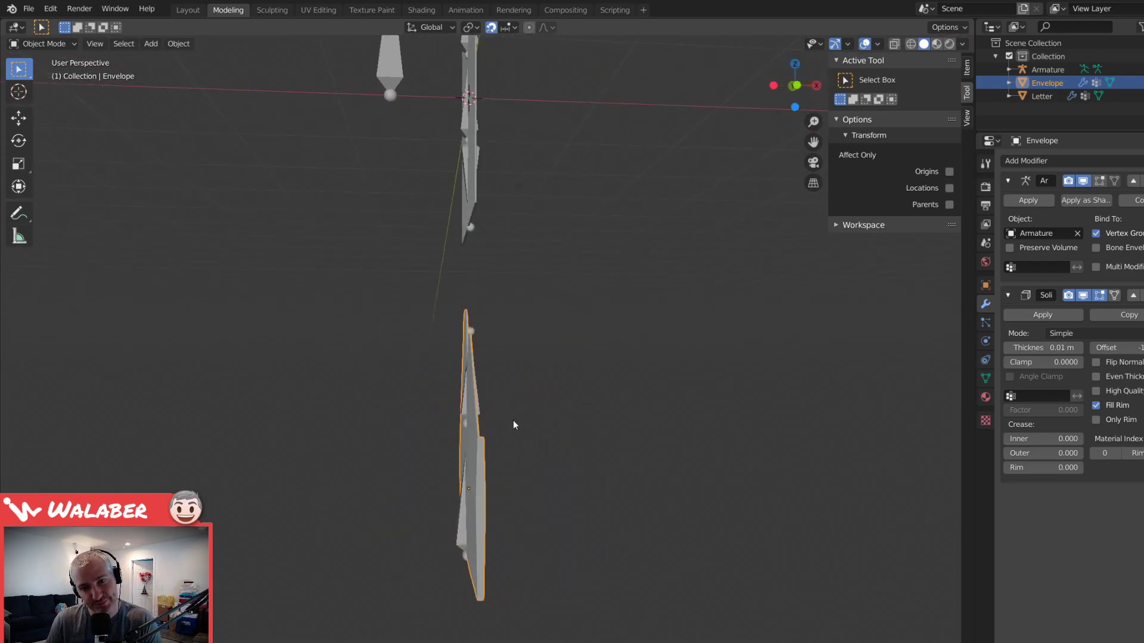
pyautogui.scroll(3, 463, 384)
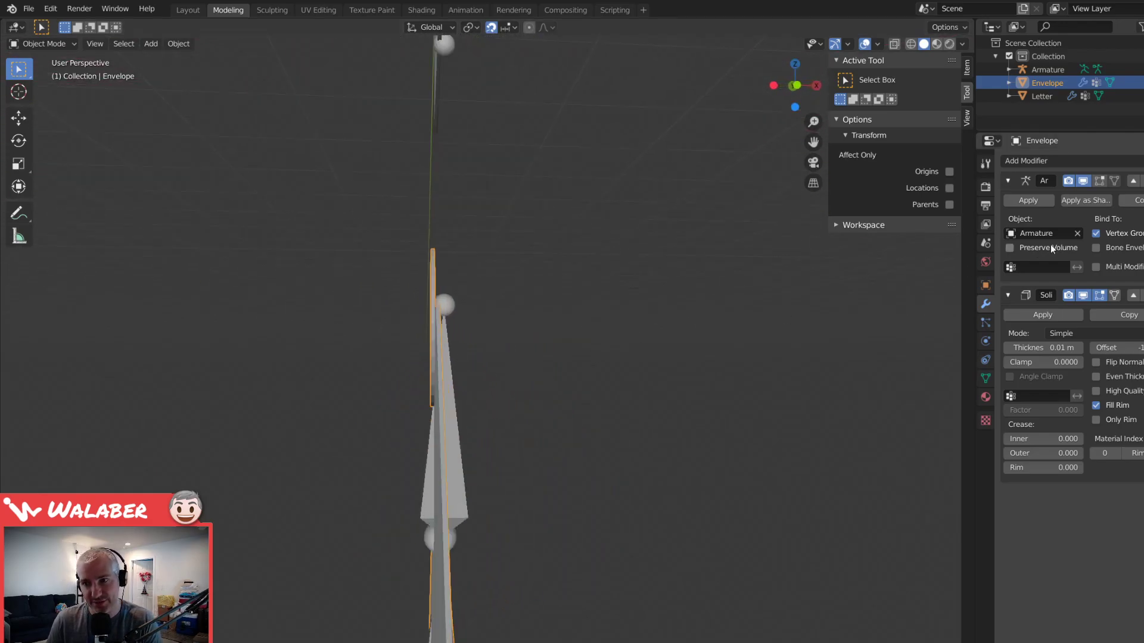
pyautogui.moveTo(545, 356); pyautogui.dragTo(387, 466, button='middle')
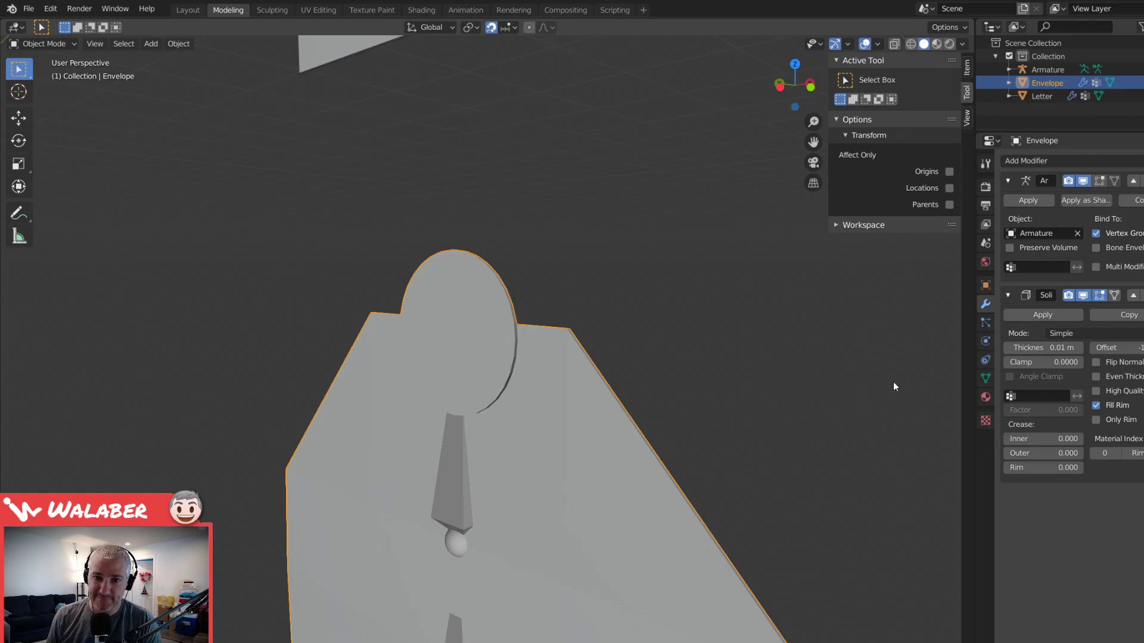
pyautogui.moveTo(786, 417); pyautogui.dragTo(717, 438, button='middle')
pyautogui.press('Tab')
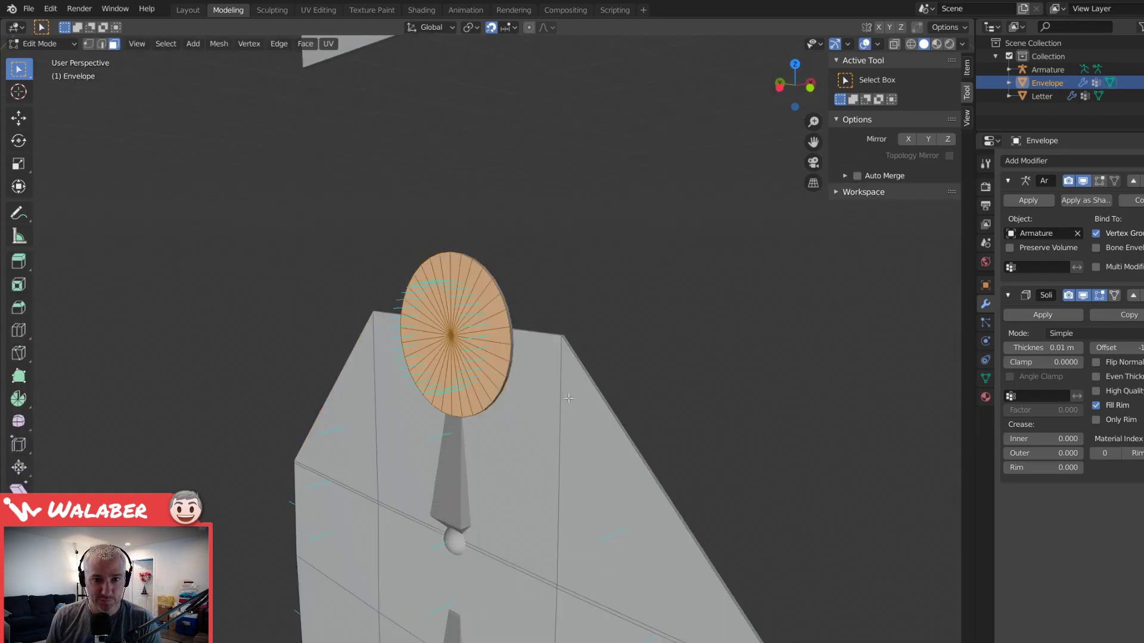
pyautogui.press('p')
pyautogui.click(567, 398)
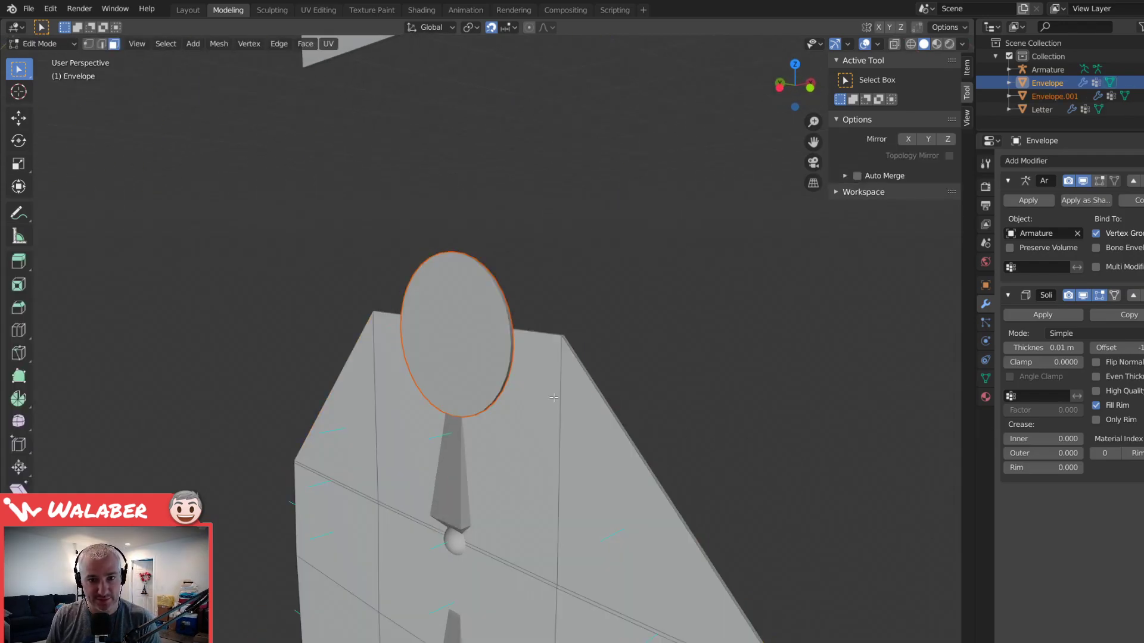
pyautogui.press('Tab')
pyautogui.click(488, 360)
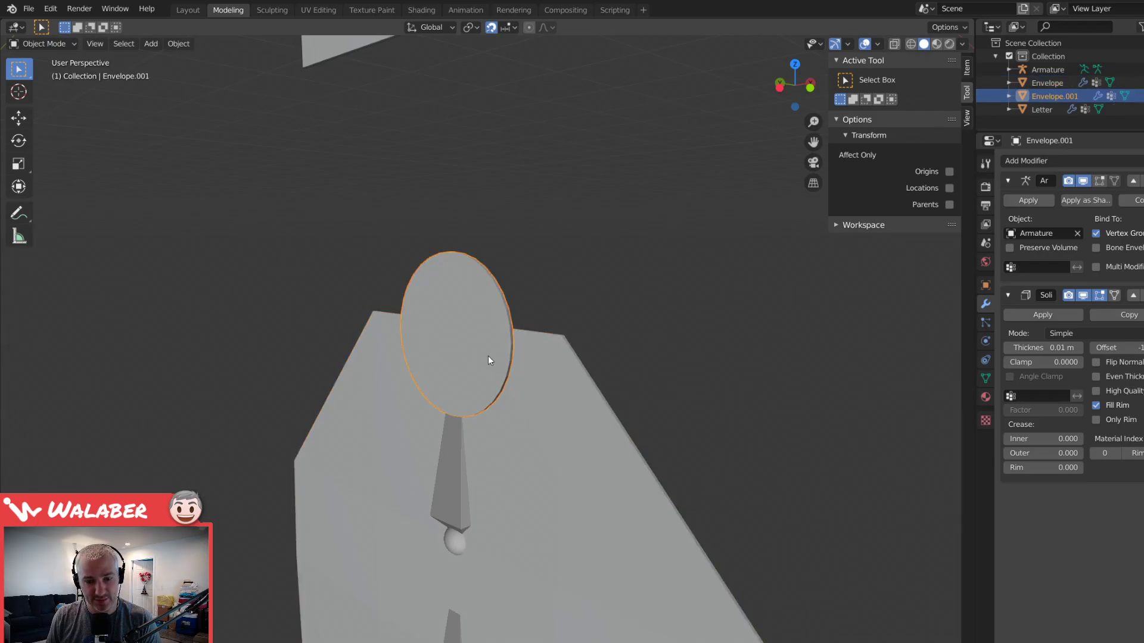
# - Remove the Solidify modifier from the separated disc object
pyautogui.press('Tab')
pyautogui.press('Tab')
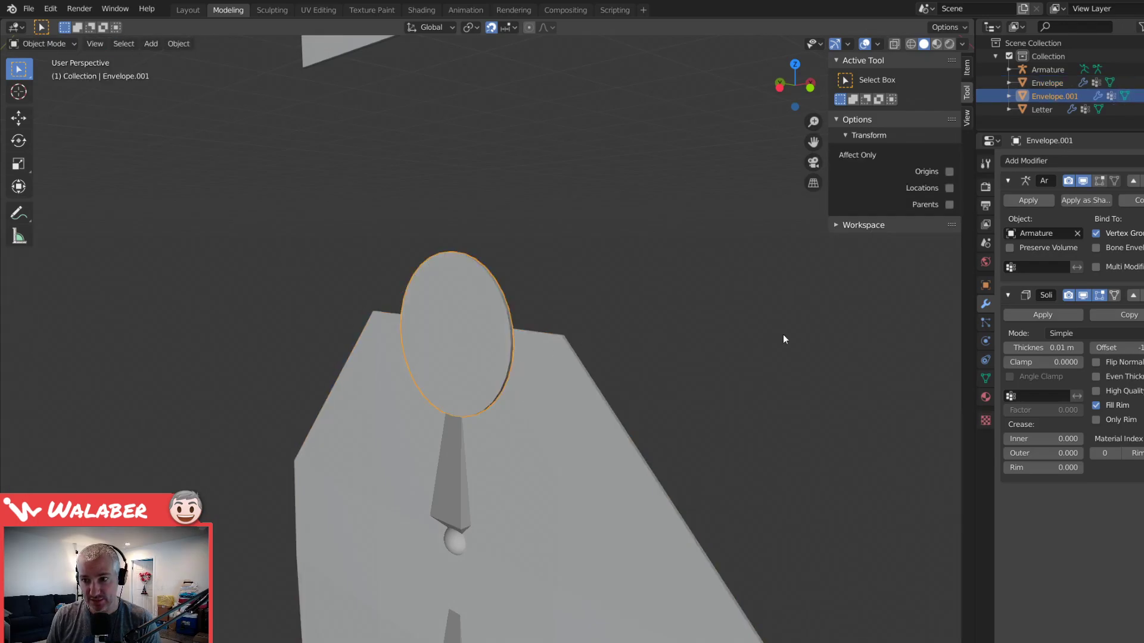
pyautogui.click(1143, 295)
# - Select all of the disc's geometry in Edit Mode and move it slightly along the positive X axis
pyautogui.moveTo(586, 398); pyautogui.dragTo(498, 381, button='middle')
pyautogui.press('Tab')
pyautogui.scroll(3, 456, 387)
pyautogui.press('a')
pyautogui.scroll(1, 526, 383)
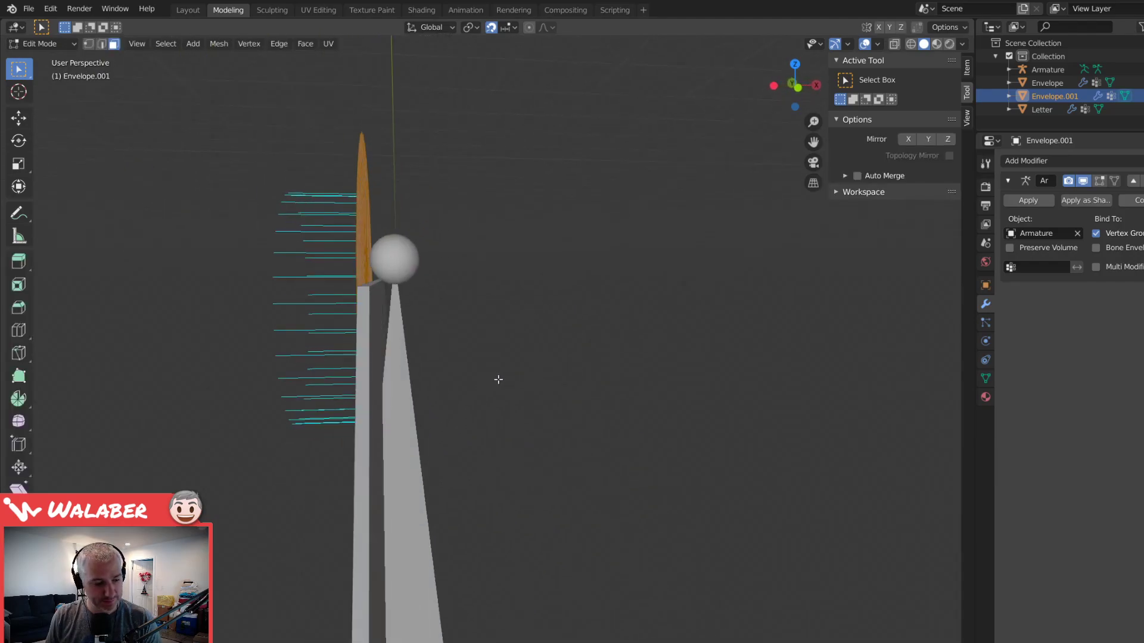
pyautogui.press('g')
pyautogui.press('x')
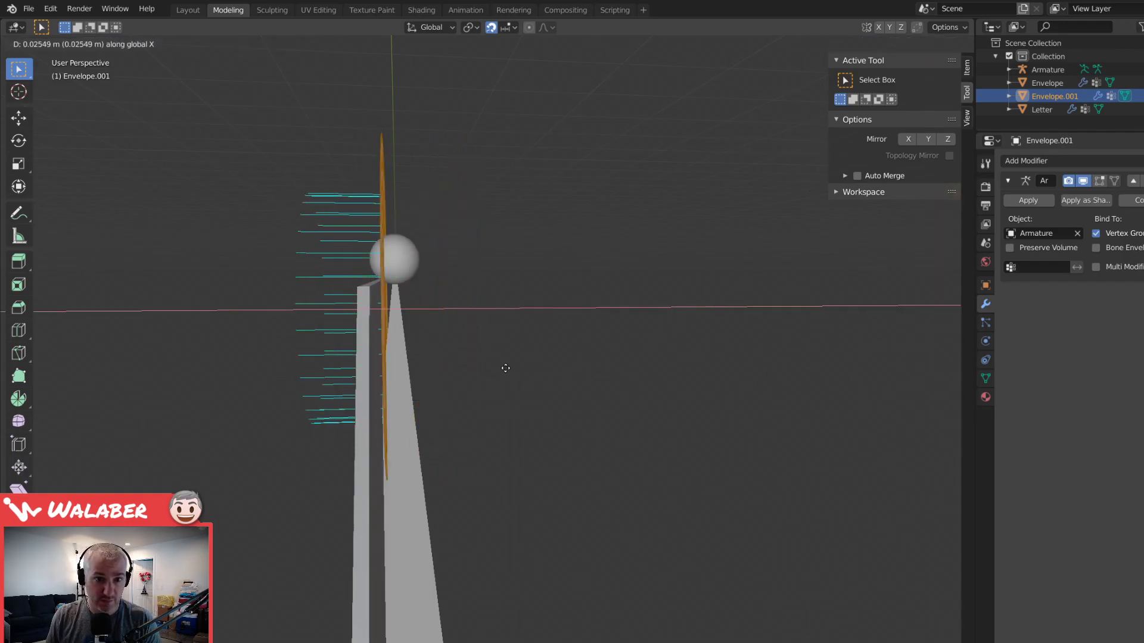
pyautogui.click(501, 362)
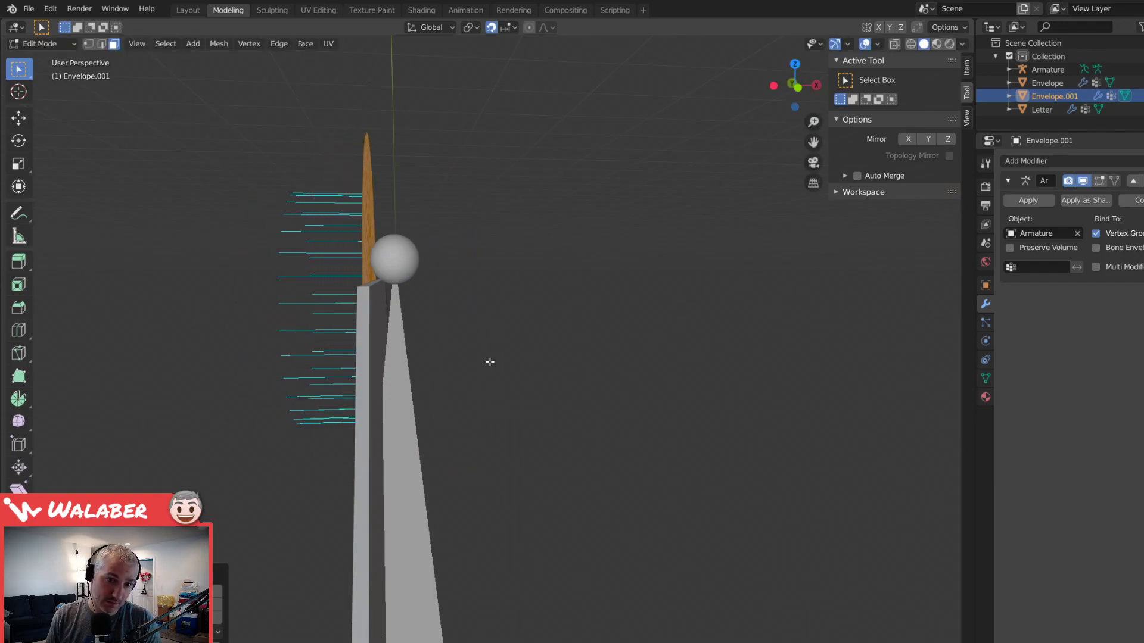
# - Move the disc back about 0.003 m along the negative X axis so it sits just off the flap
pyautogui.moveTo(490, 362); pyautogui.dragTo(503, 368, button='middle')
pyautogui.press('g')
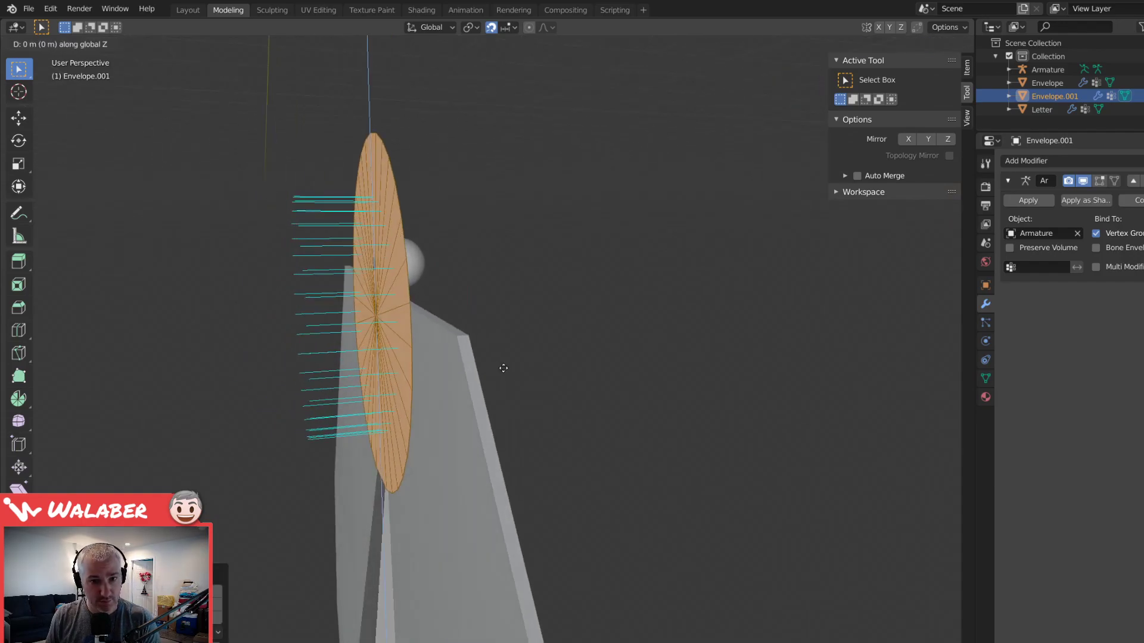
pyautogui.press('x')
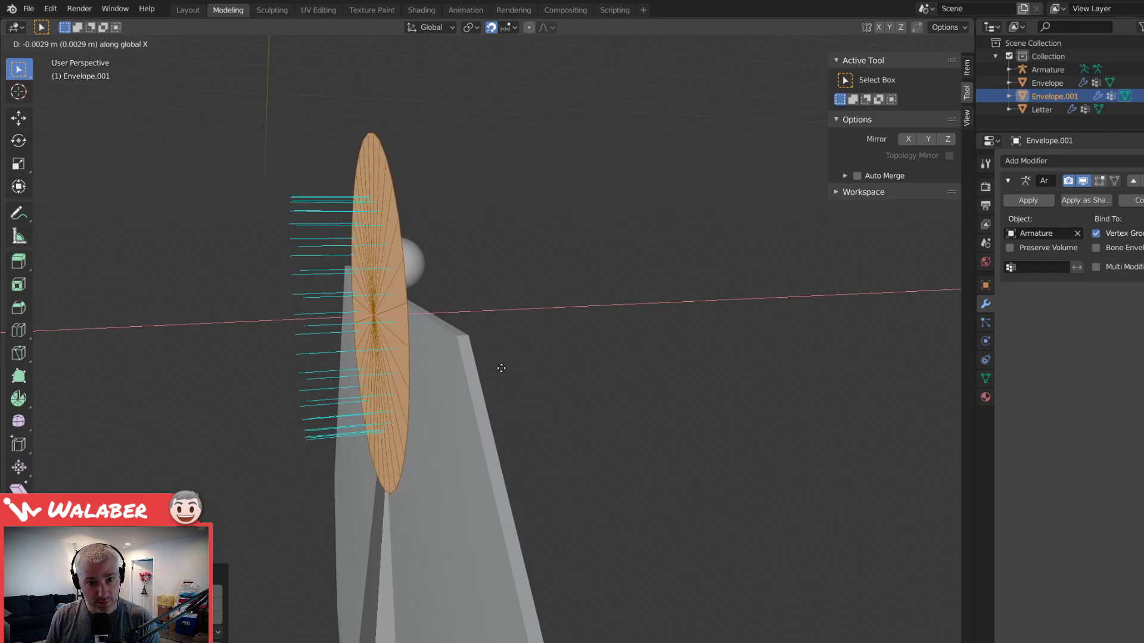
pyautogui.click(501, 369)
# - Examine the disc's UV layout in the UV Editing workspace, and return to the Layout workspace
pyautogui.moveTo(515, 377); pyautogui.dragTo(605, 382, button='middle')
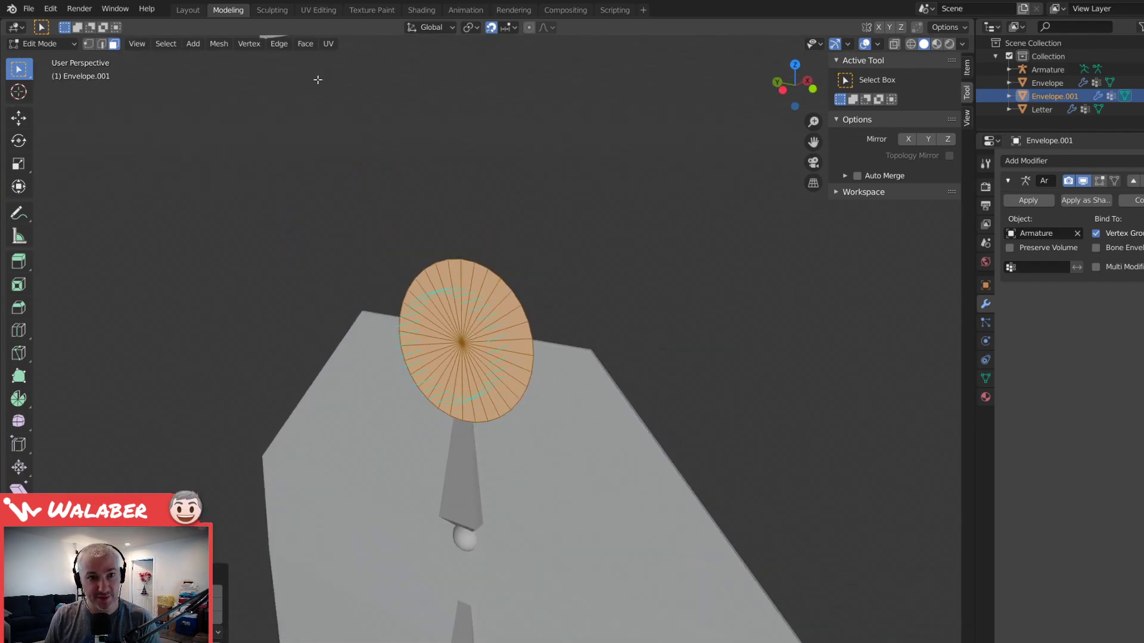
pyautogui.click(329, 43)
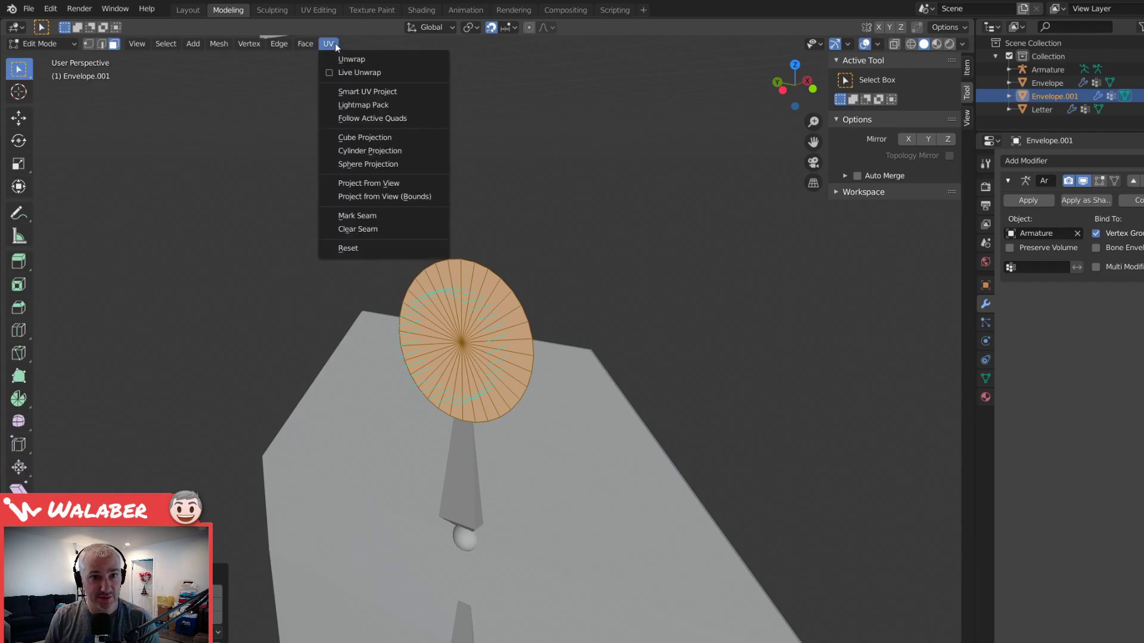
pyautogui.click(330, 10)
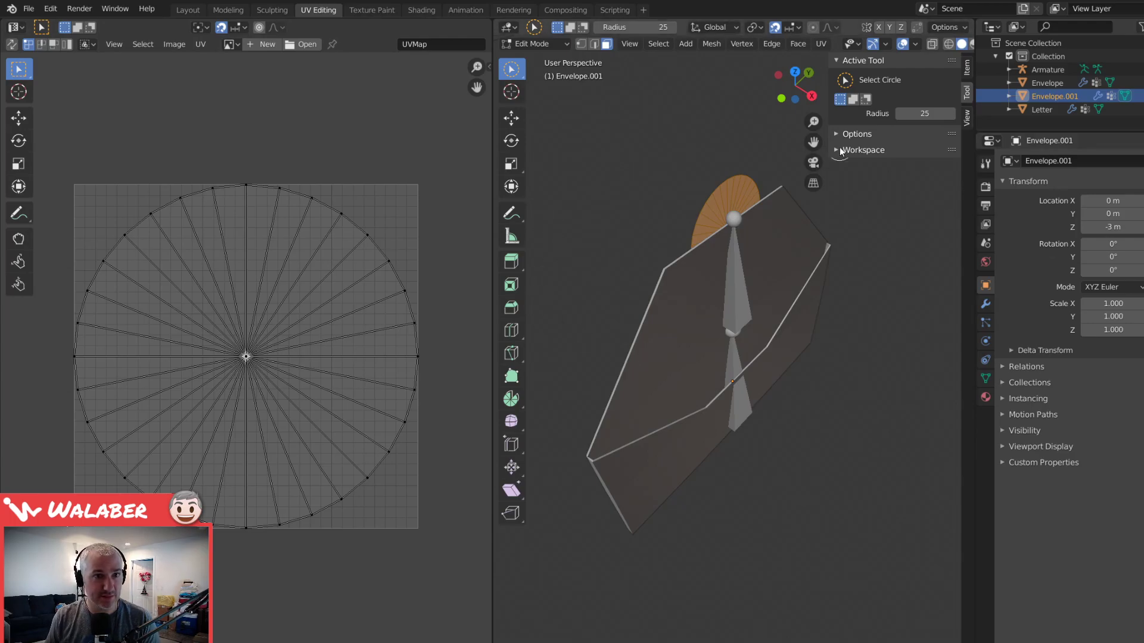
pyautogui.click(188, 10)
# - Join the disc into the envelope object in Object Mode, and enter Edit Mode on the combined mesh
pyautogui.moveTo(480, 341)
pyautogui.mouseDown(button='middle')
pyautogui.moveTo(432, 376)
pyautogui.moveTo(503, 374)
pyautogui.moveTo(439, 346)
pyautogui.moveTo(465, 441)
pyautogui.moveTo(480, 329)
pyautogui.mouseUp(button='middle')
pyautogui.scroll(5, 465, 442)
pyautogui.press('Tab')
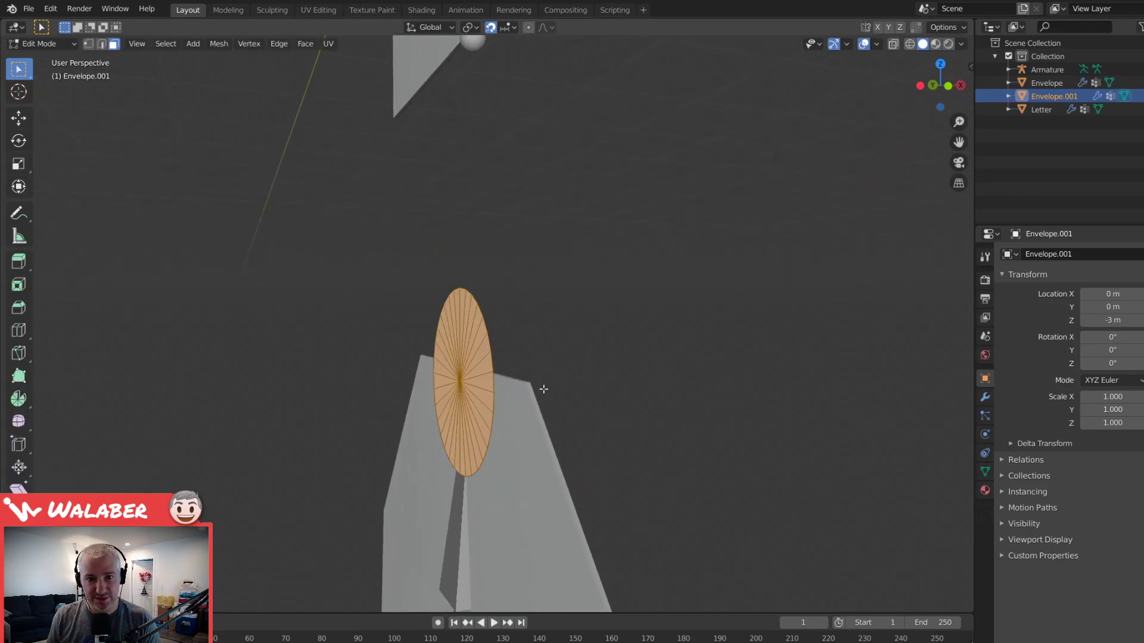
pyautogui.press('Tab')
pyautogui.click(499, 433)
pyautogui.click(487, 390)
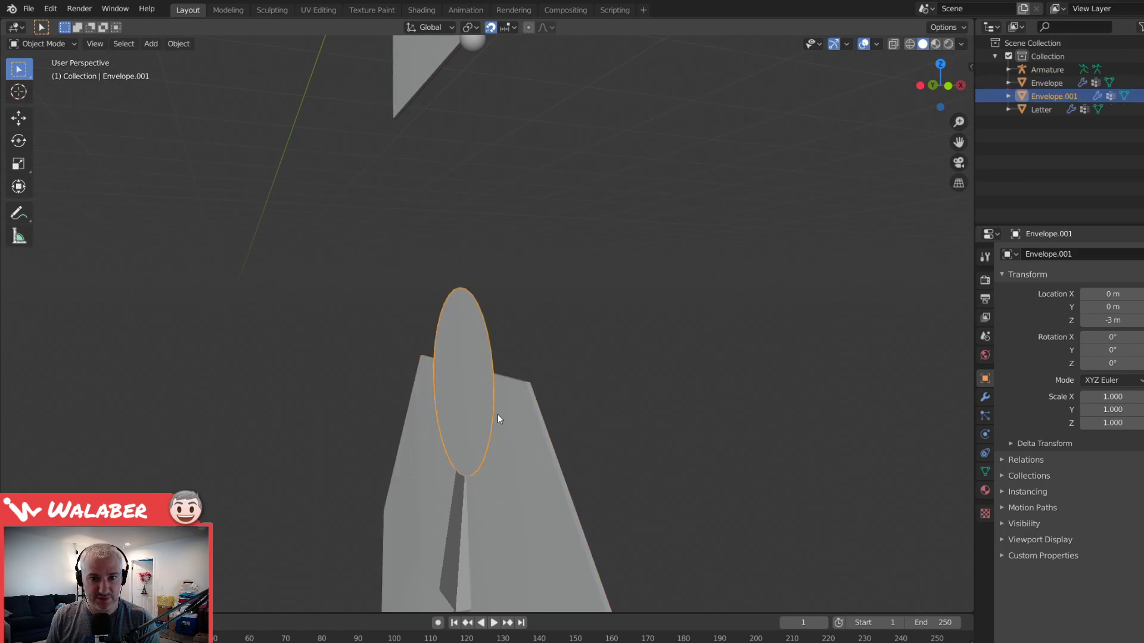
pyautogui.keyDown('shift'); pyautogui.click(508, 432); pyautogui.keyUp('shift')
pyautogui.hotkey('ctrl', 'j')
pyautogui.press('Tab')
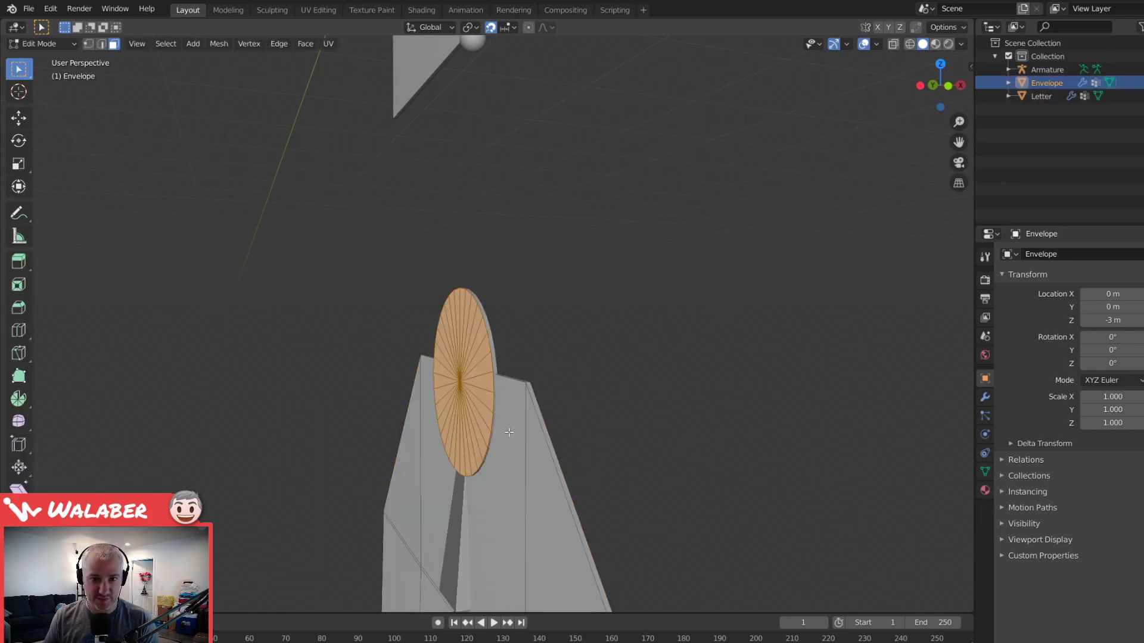
pyautogui.moveTo(509, 431); pyautogui.dragTo(535, 433, button='middle')
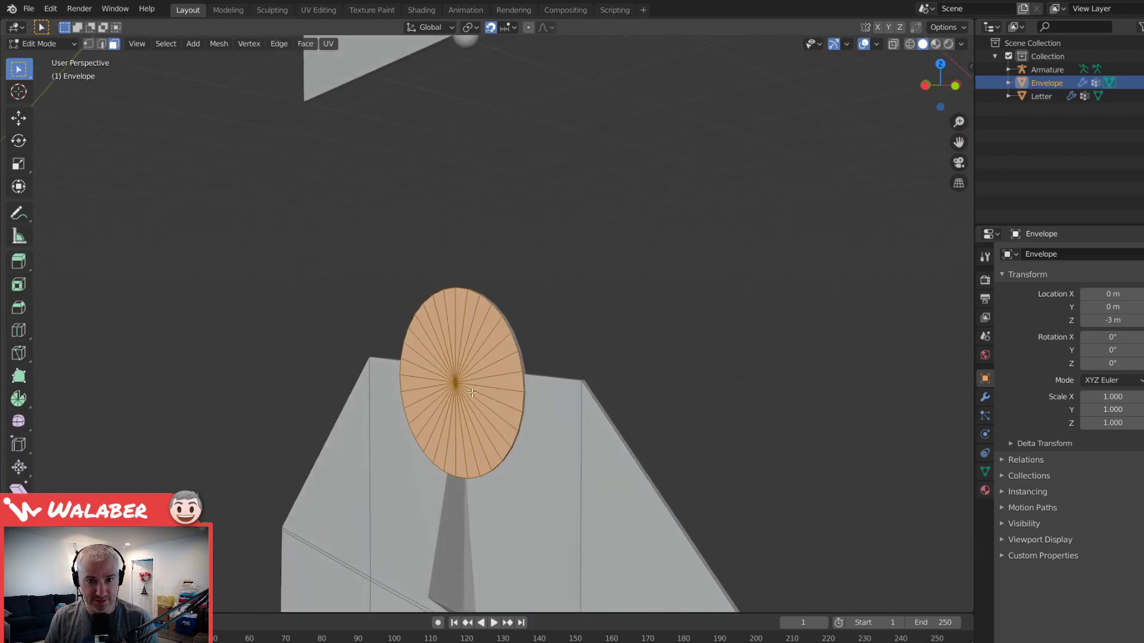
pyautogui.scroll(3, 472, 394)
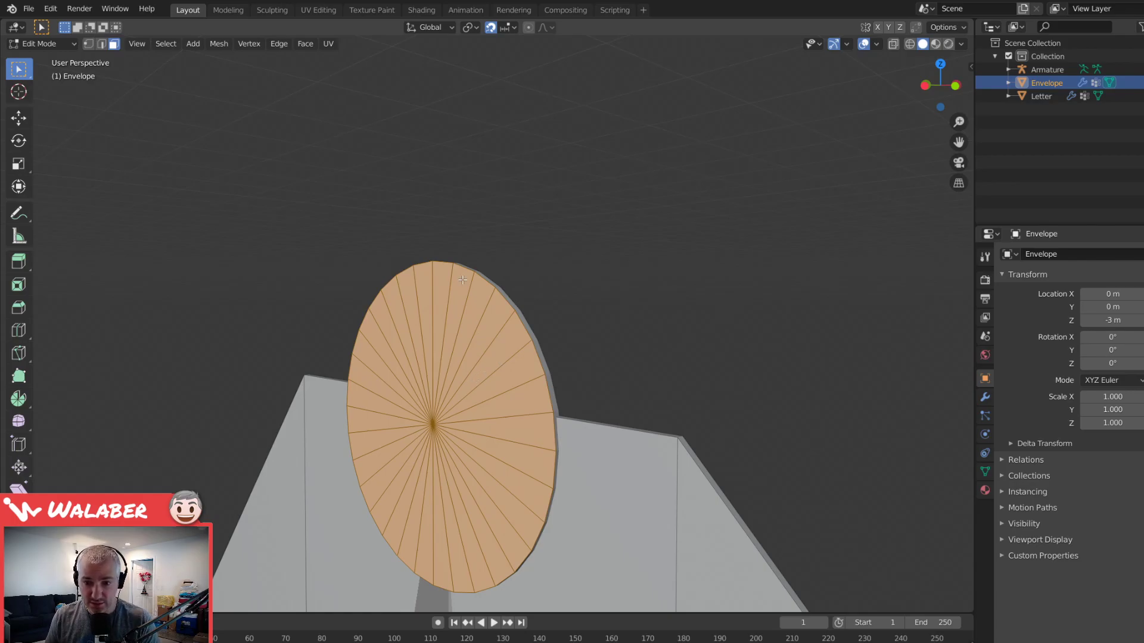
pyautogui.moveTo(389, 320); pyautogui.dragTo(410, 294, button='middle')
pyautogui.hotkey('alt', 'a')
pyautogui.press('a')
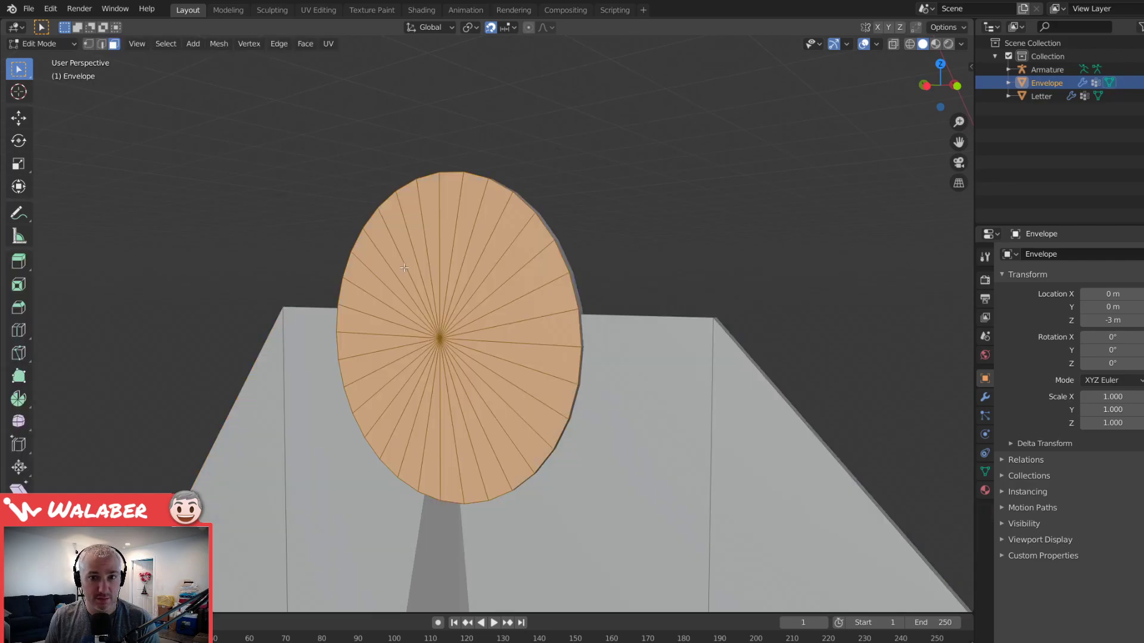
pyautogui.click(405, 268)
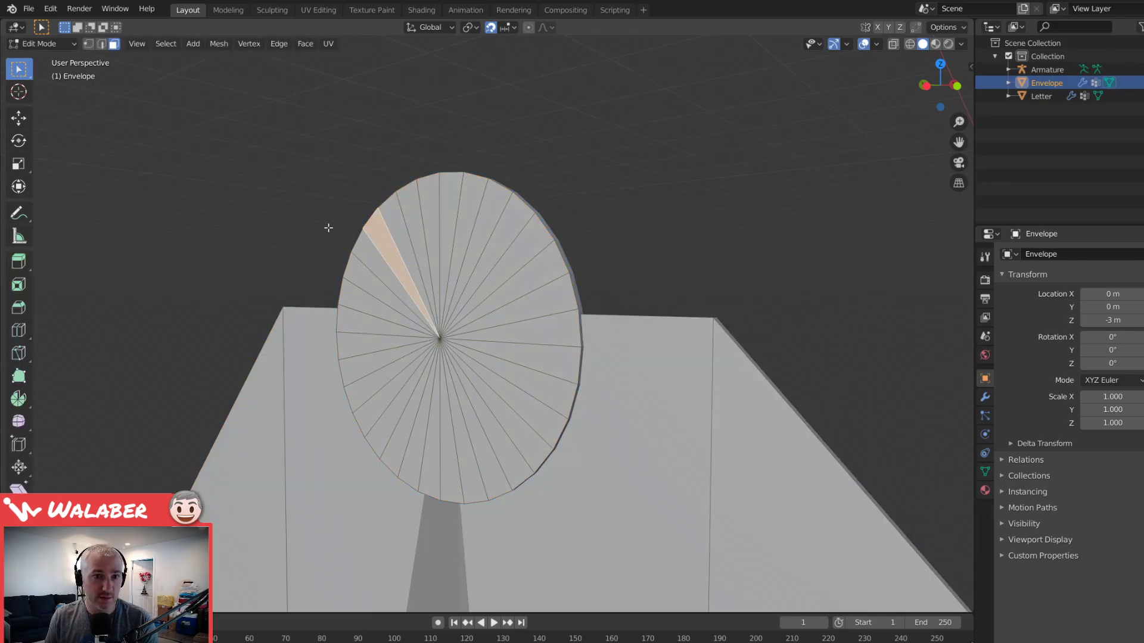
pyautogui.press('Tab')
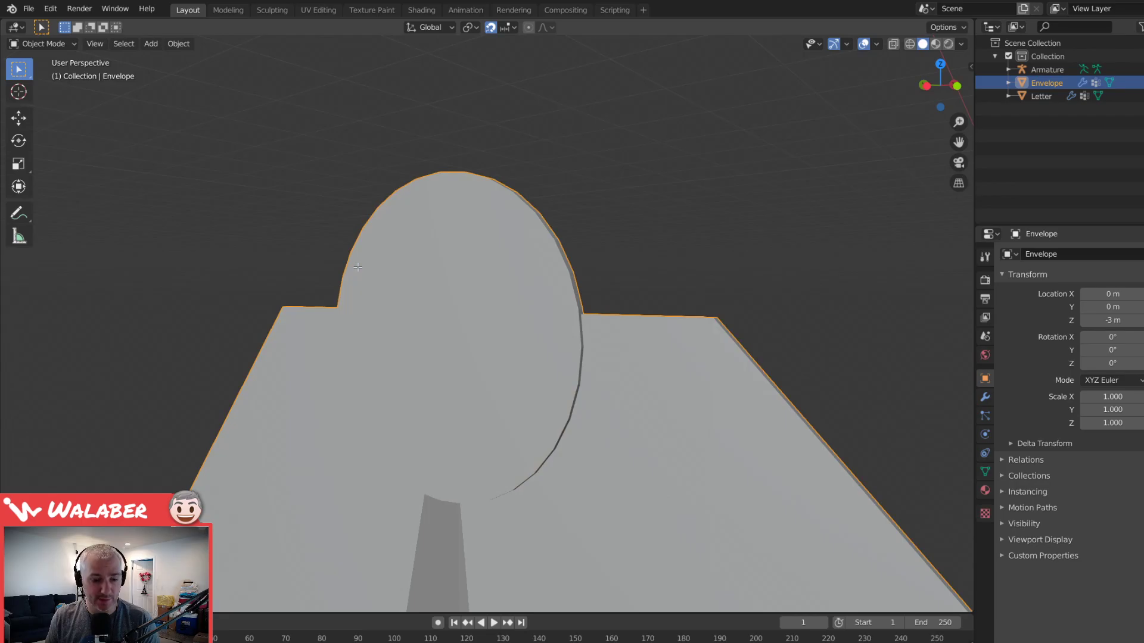
pyautogui.press('Tab')
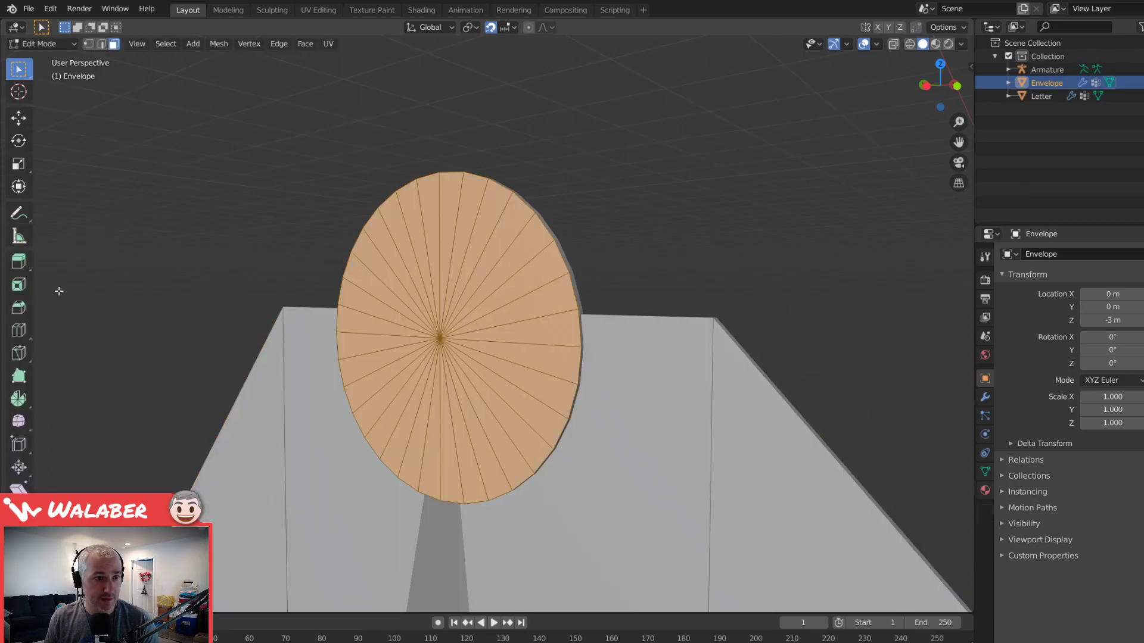
# - Inset the disc's faces to leave a thin rim, and raise the inset faces about 0.008 m along the negative X axis
pyautogui.click(19, 285)
pyautogui.moveTo(383, 340); pyautogui.dragTo(389, 340)
pyautogui.moveTo(389, 339); pyautogui.dragTo(469, 375, button='middle')
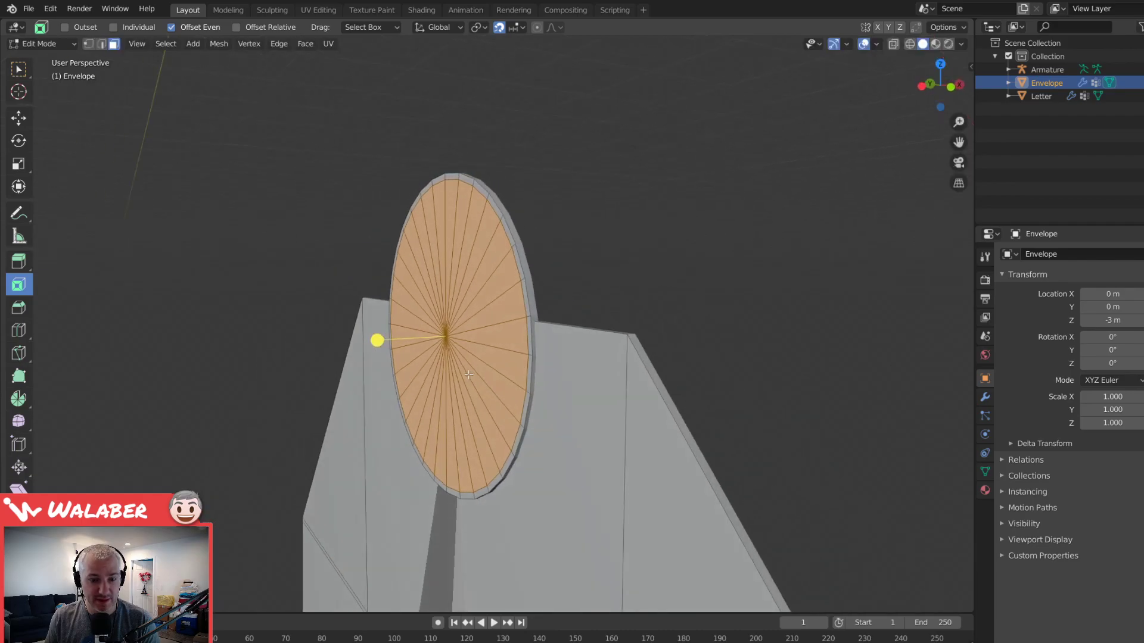
pyautogui.press('g')
pyautogui.press('x')
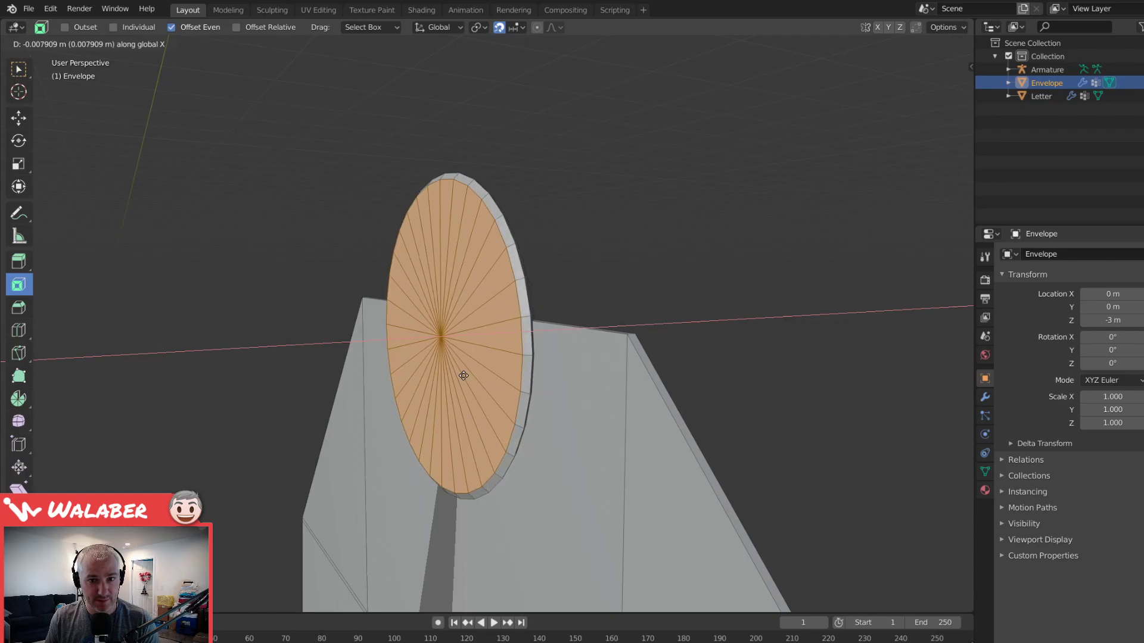
pyautogui.click(462, 377)
pyautogui.moveTo(462, 377); pyautogui.dragTo(500, 389, button='middle')
pyautogui.press('Tab')
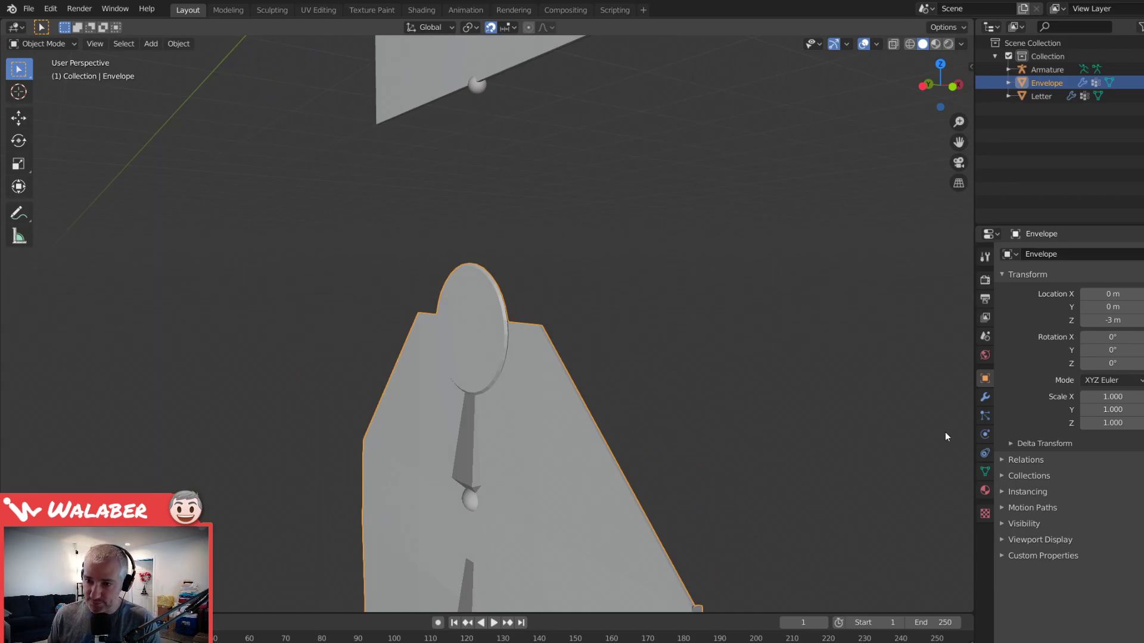
# - Invert the disc selection to the envelope's remaining faces and create a new material named Letter
pyautogui.press('Tab')
pyautogui.moveTo(638, 401); pyautogui.dragTo(585, 359, button='middle')
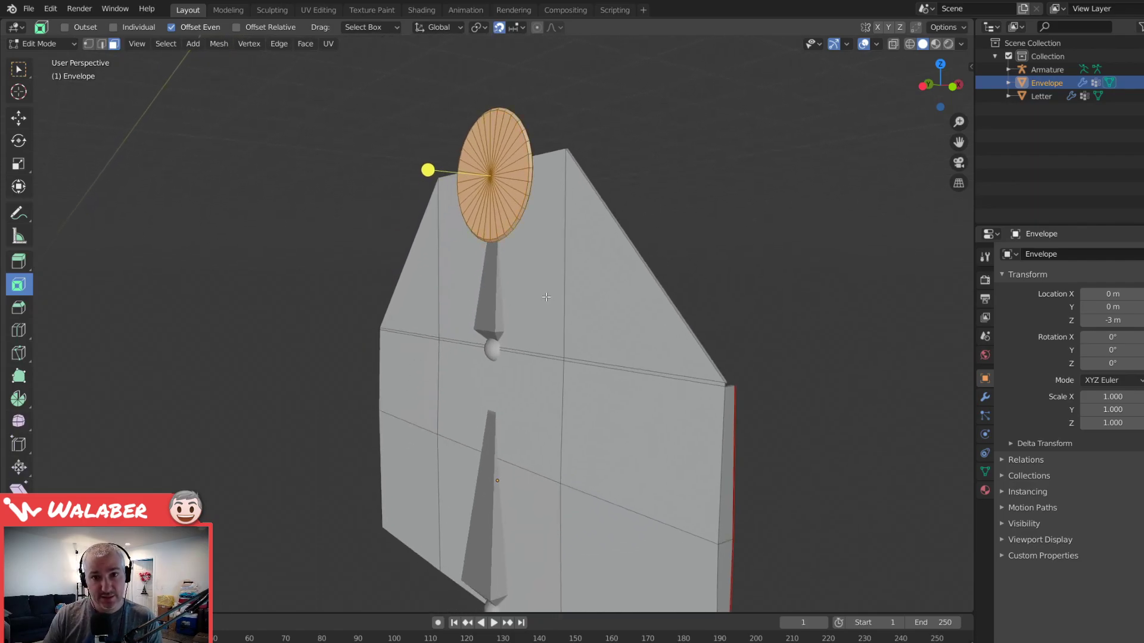
pyautogui.click(984, 489)
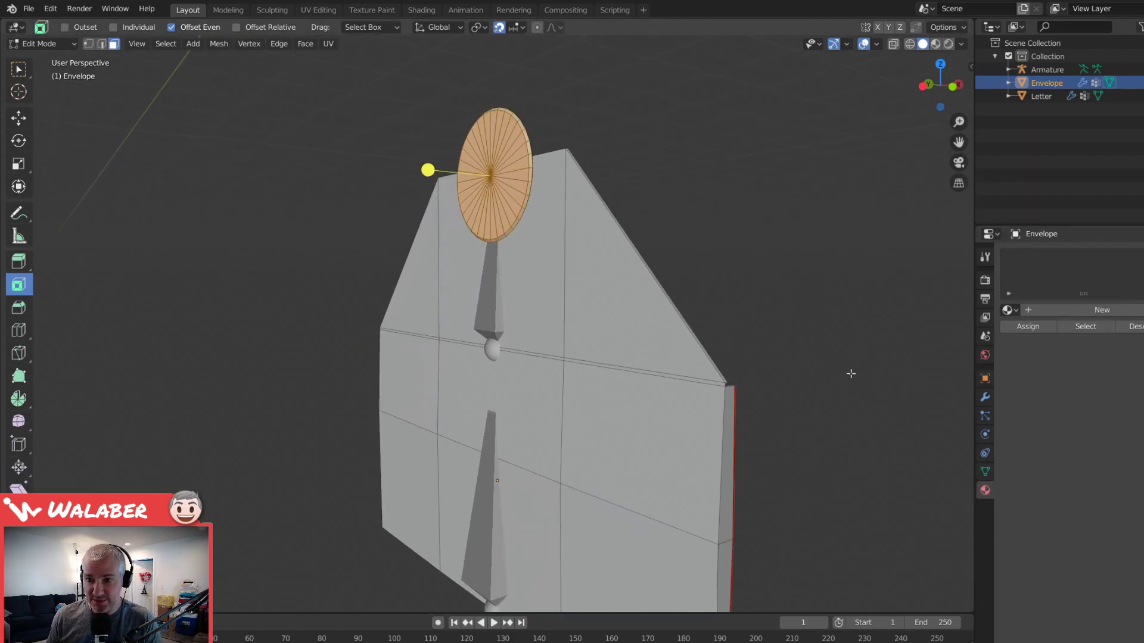
pyautogui.hotkey('ctrl', 'i')
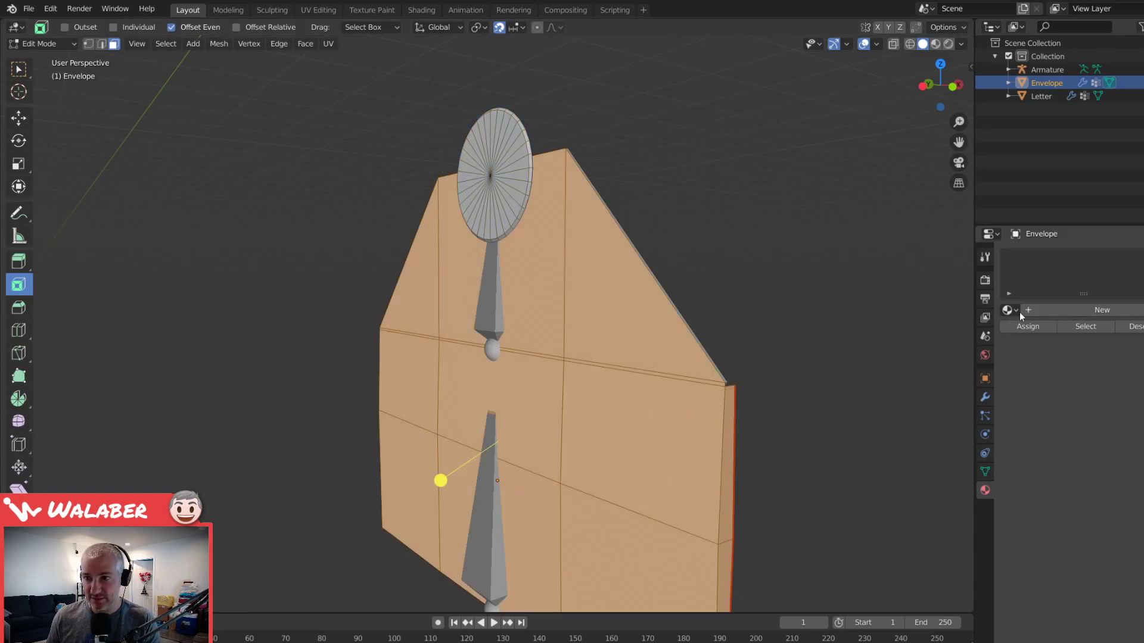
pyautogui.click(1096, 309)
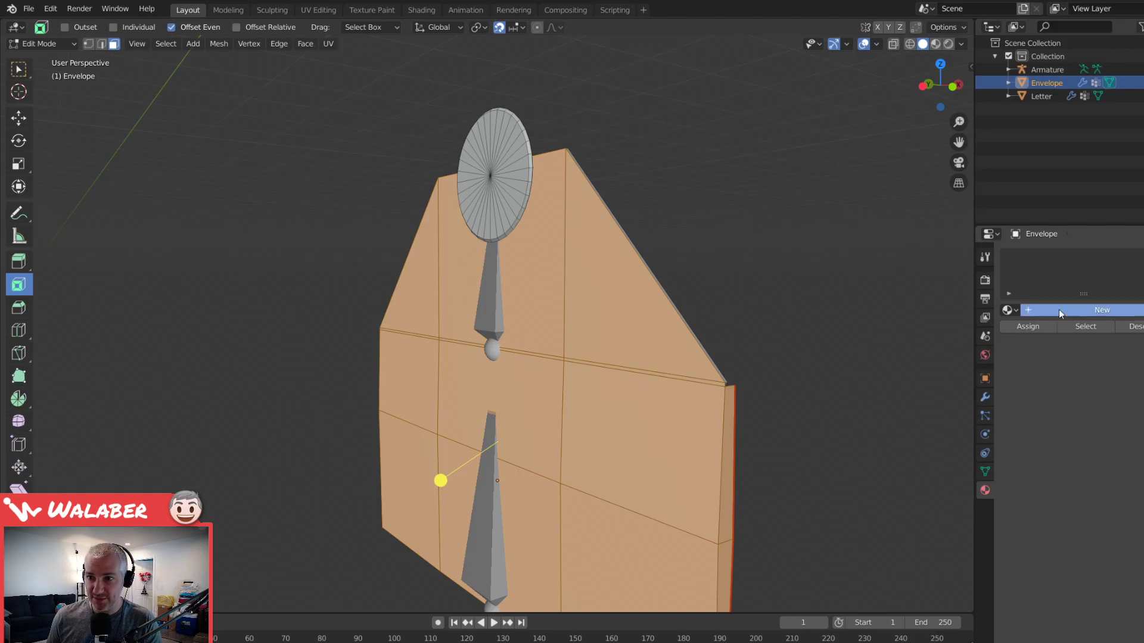
pyautogui.write('L')
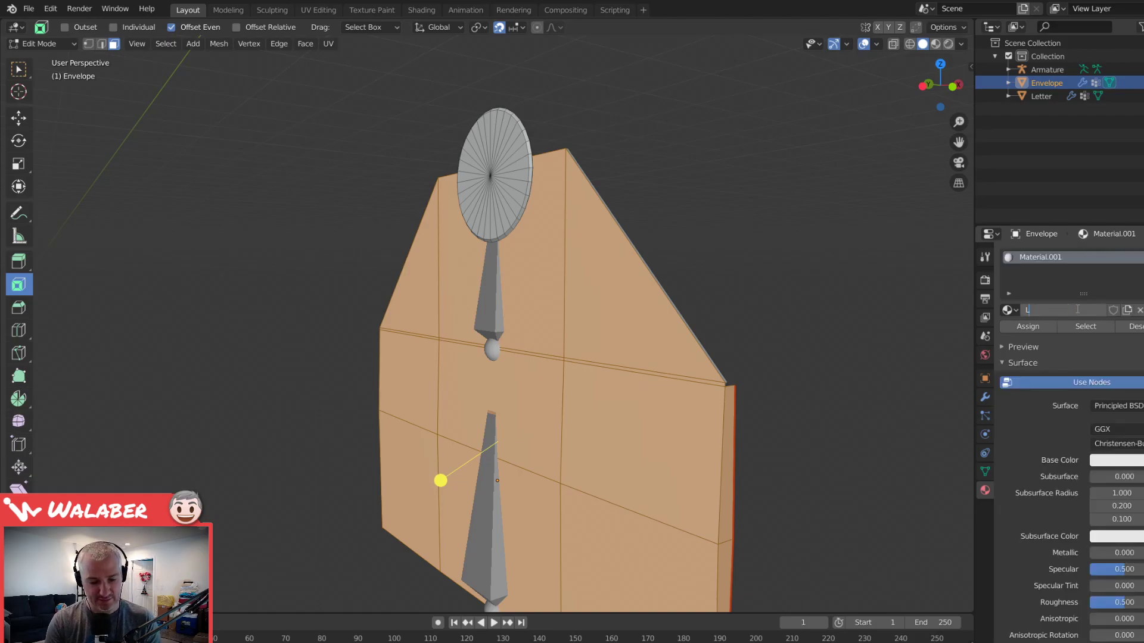
pyautogui.write('etter')
pyautogui.press('Return')
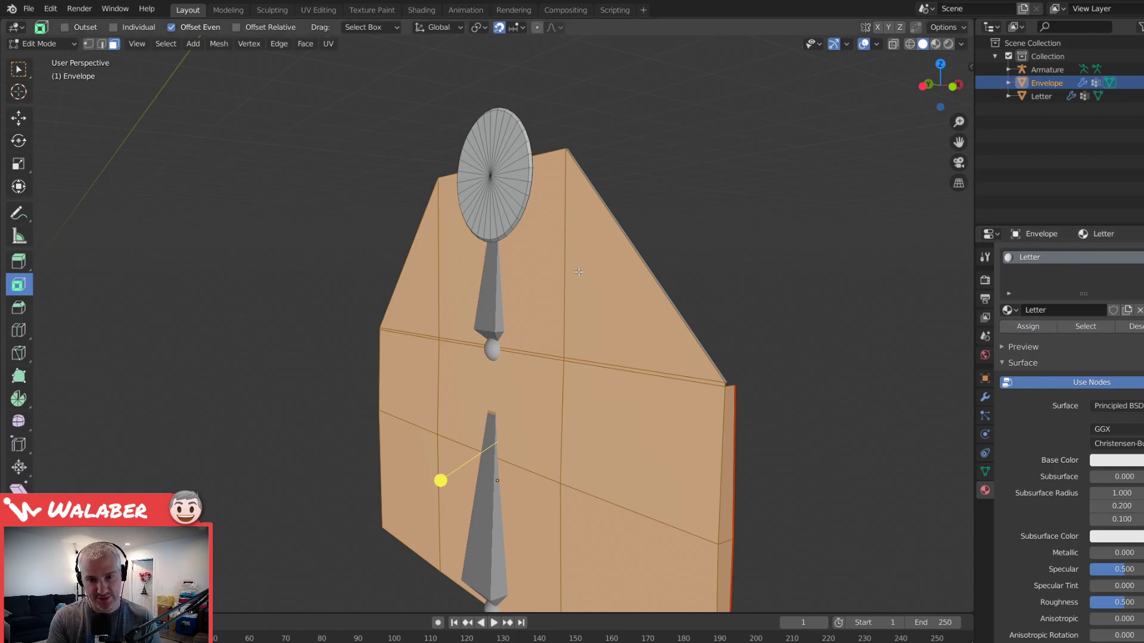
# - Invert the selection back to the disc, add a second material named Wax, and assign it to the disc's faces
pyautogui.hotkey('ctrl', 'i')
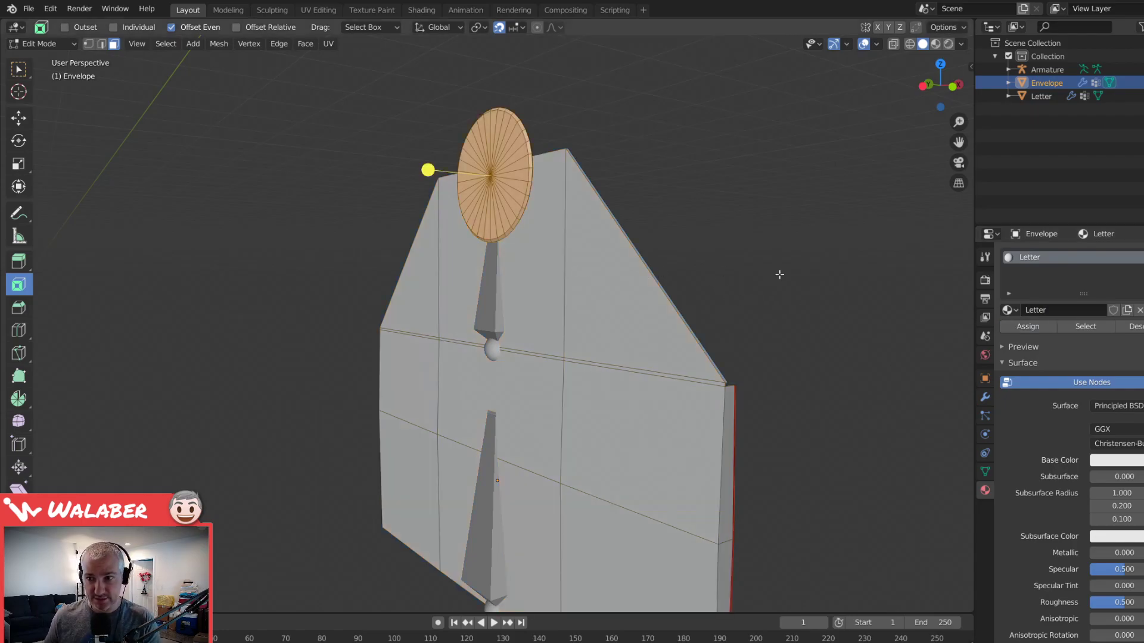
pyautogui.click(1143, 258)
pyautogui.click(1064, 335)
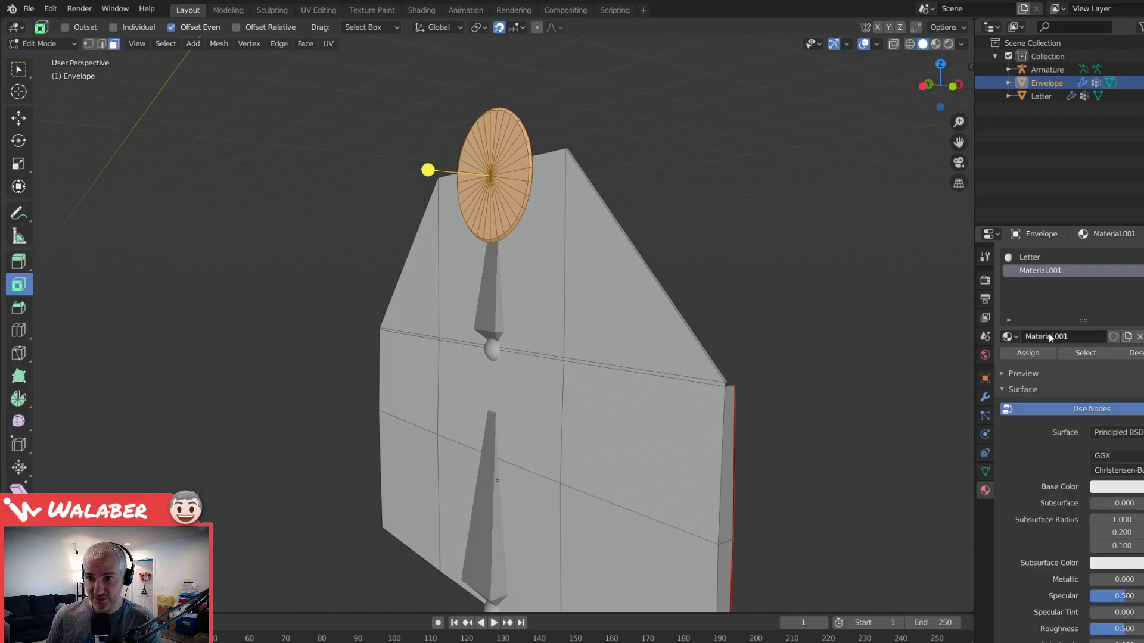
pyautogui.doubleClick(1071, 337)
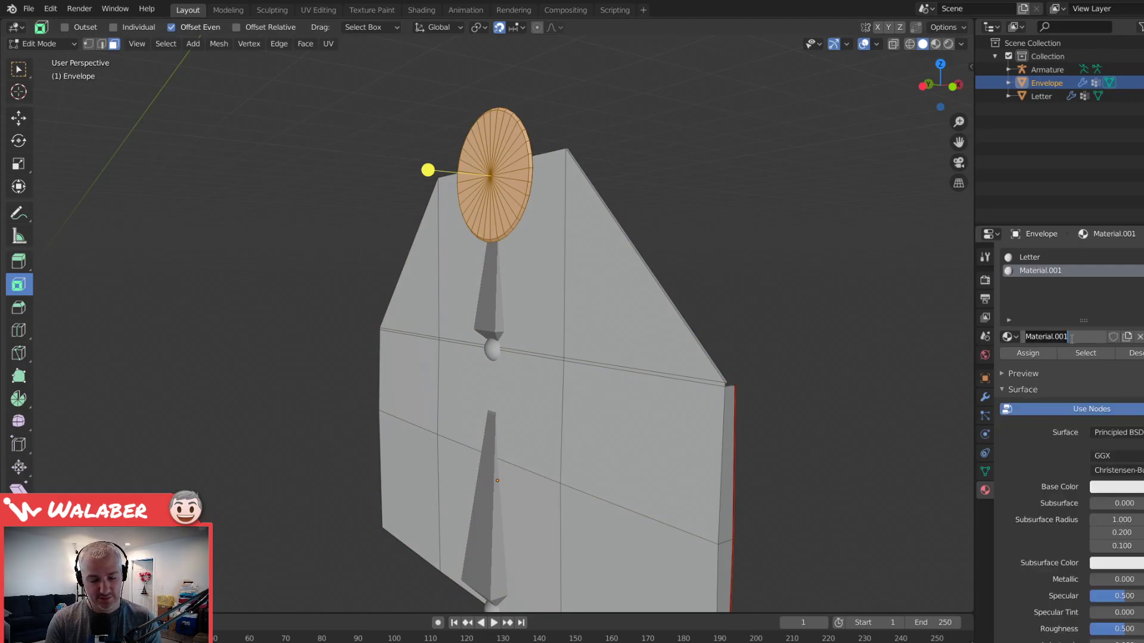
pyautogui.write('Wax')
pyautogui.press('Return')
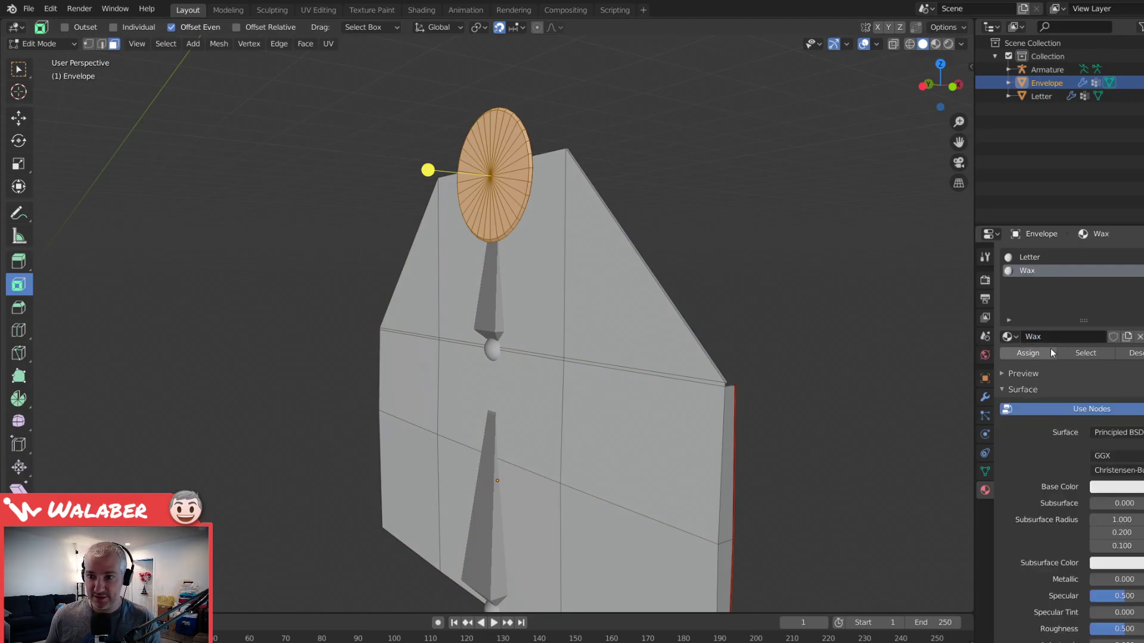
pyautogui.click(1052, 353)
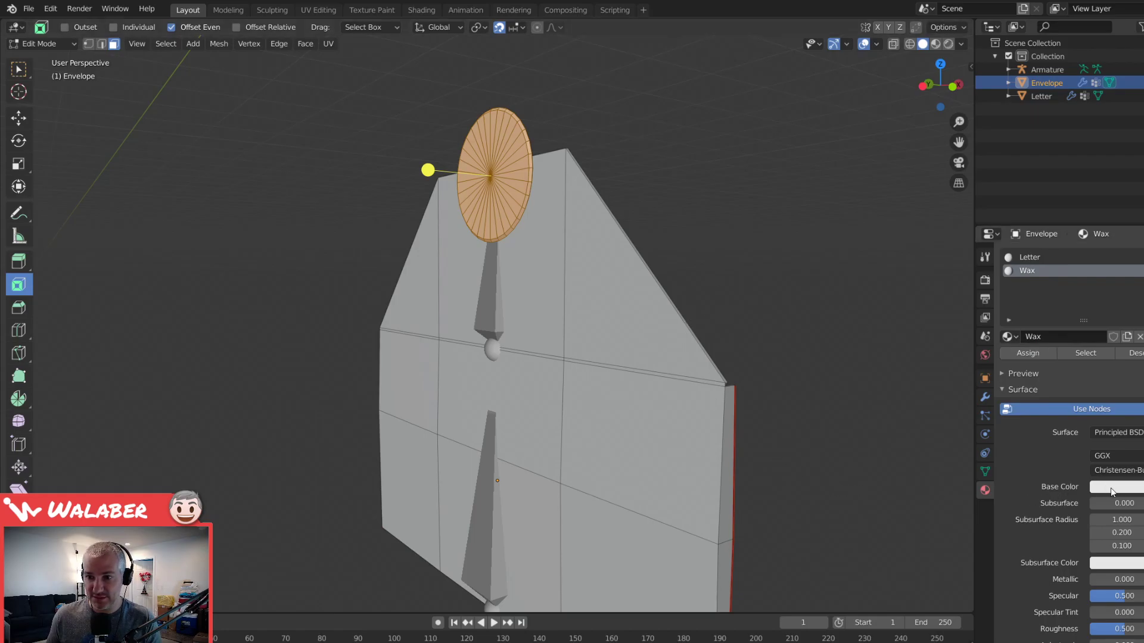
# - Set the Wax material's base color to a slightly darkened red with hue 0.003 and saturation 0.872
pyautogui.click(1111, 492)
pyautogui.click(1090, 388)
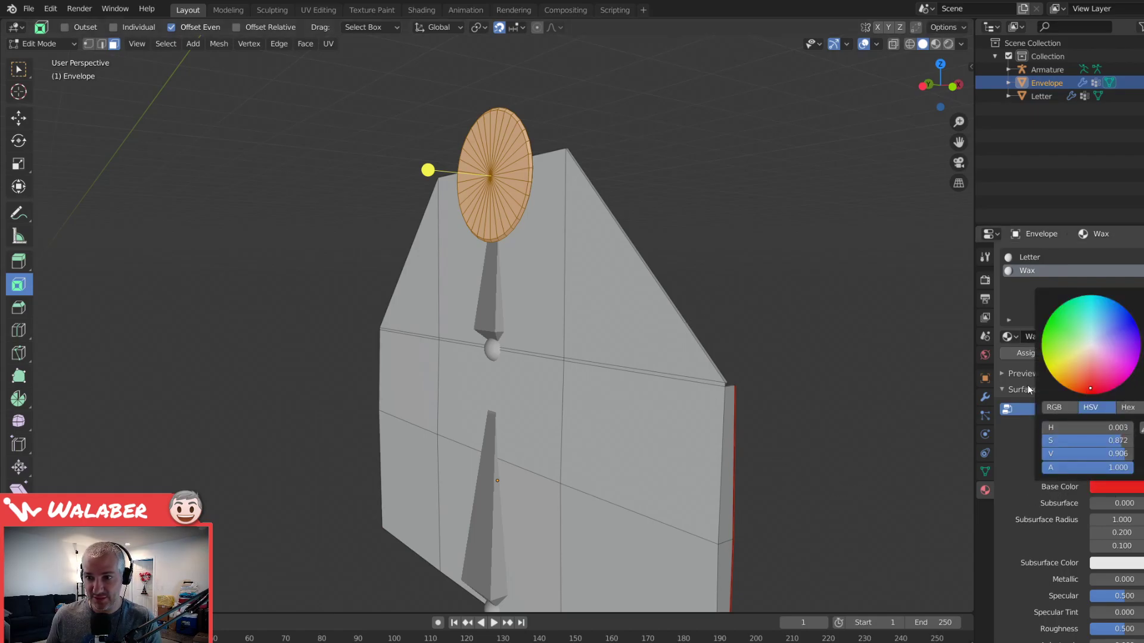
pyautogui.moveTo(1143, 304); pyautogui.dragTo(1143, 312)
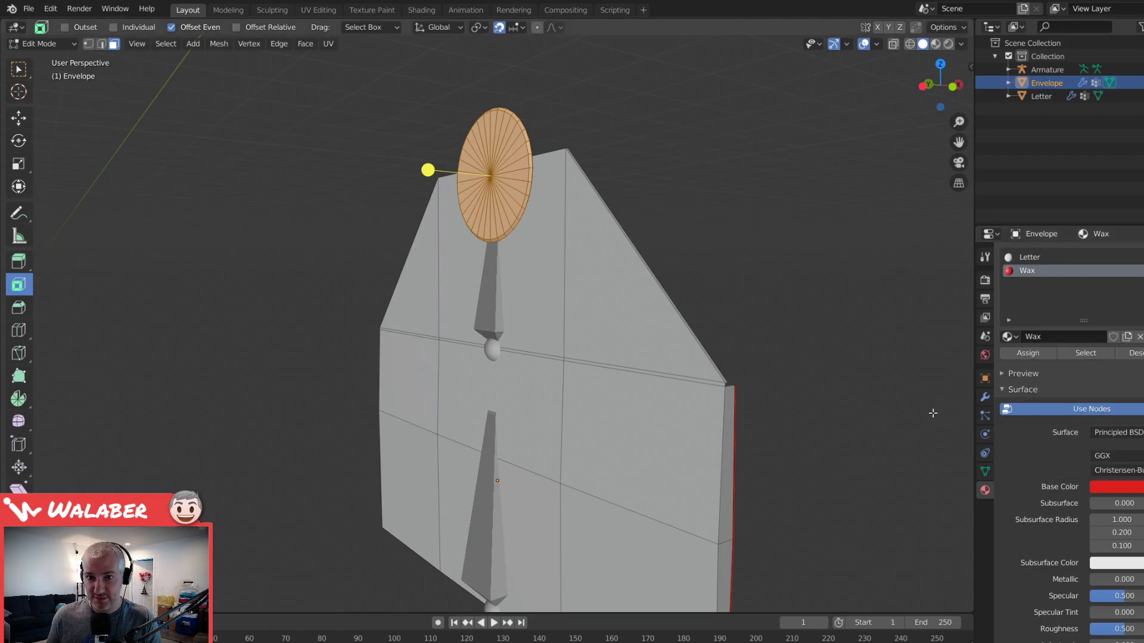
pyautogui.scroll(-3, 1051, 547)
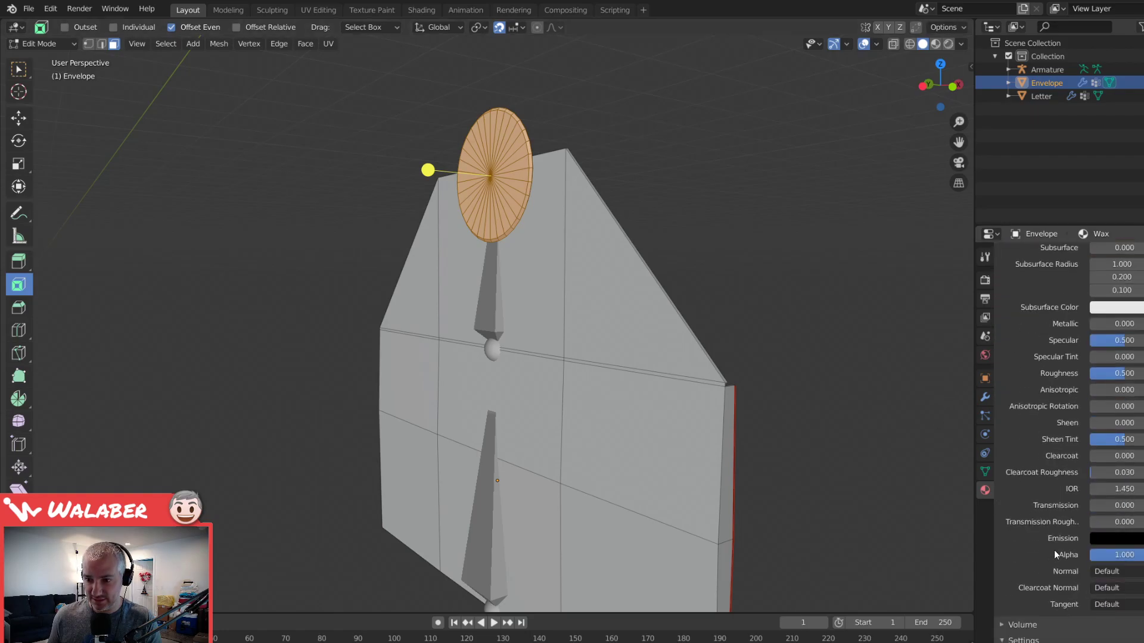
# - Set the Wax material's viewport display color to red and leave Edit Mode to view the seal on the envelope
pyautogui.scroll(4, 1046, 551)
pyautogui.press('Tab')
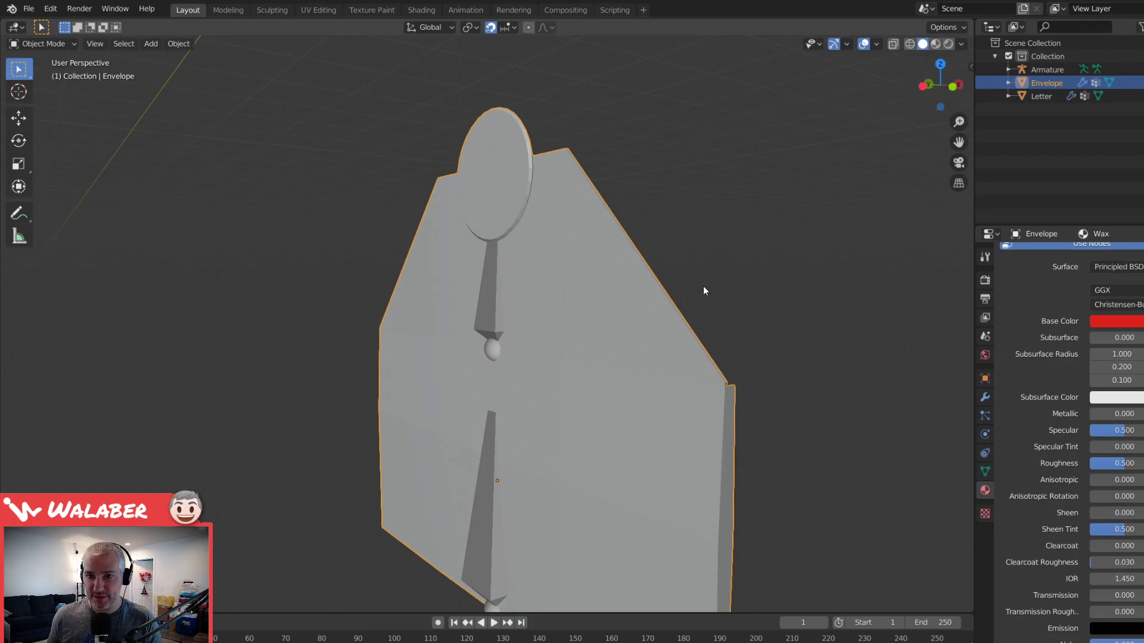
pyautogui.press('Tab')
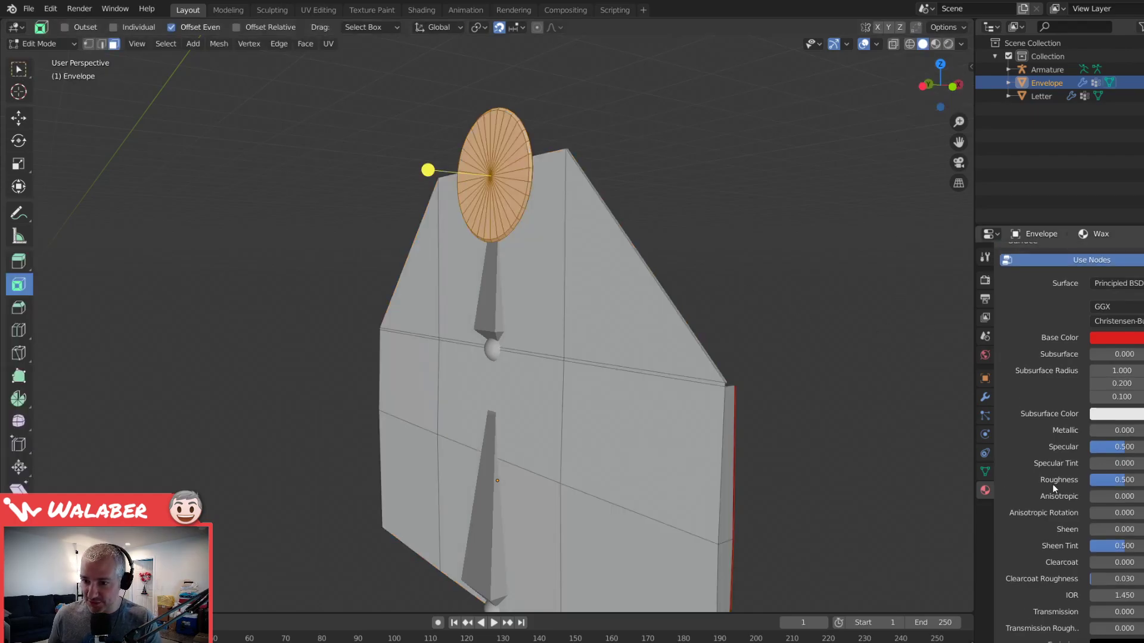
pyautogui.scroll(-10, 1053, 487)
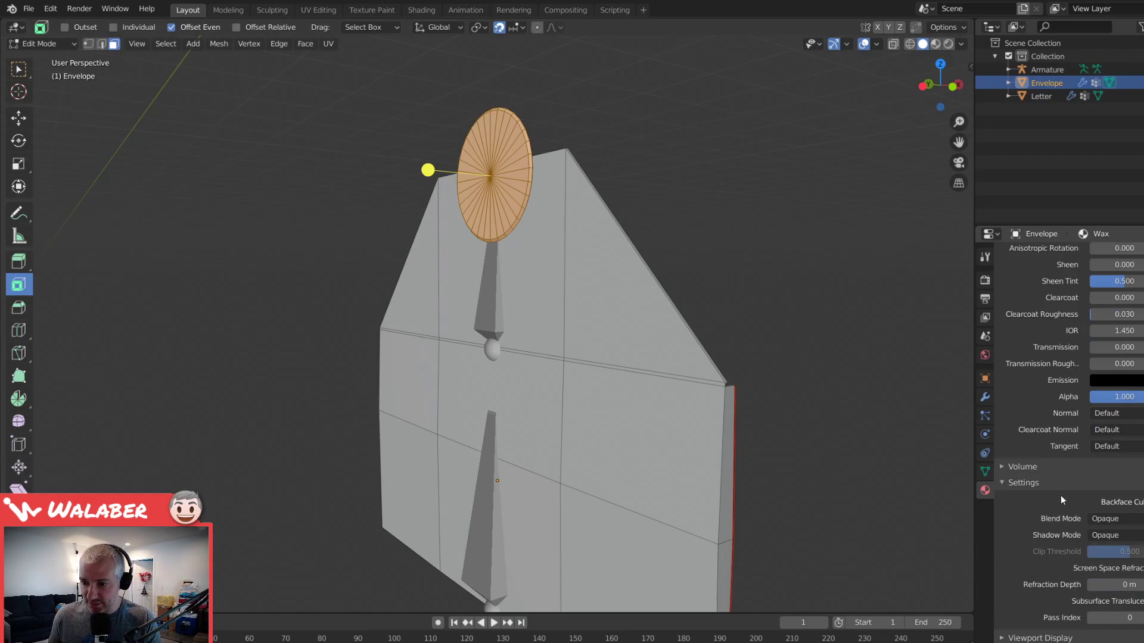
pyautogui.scroll(-5, 1038, 620)
pyautogui.click(1052, 583)
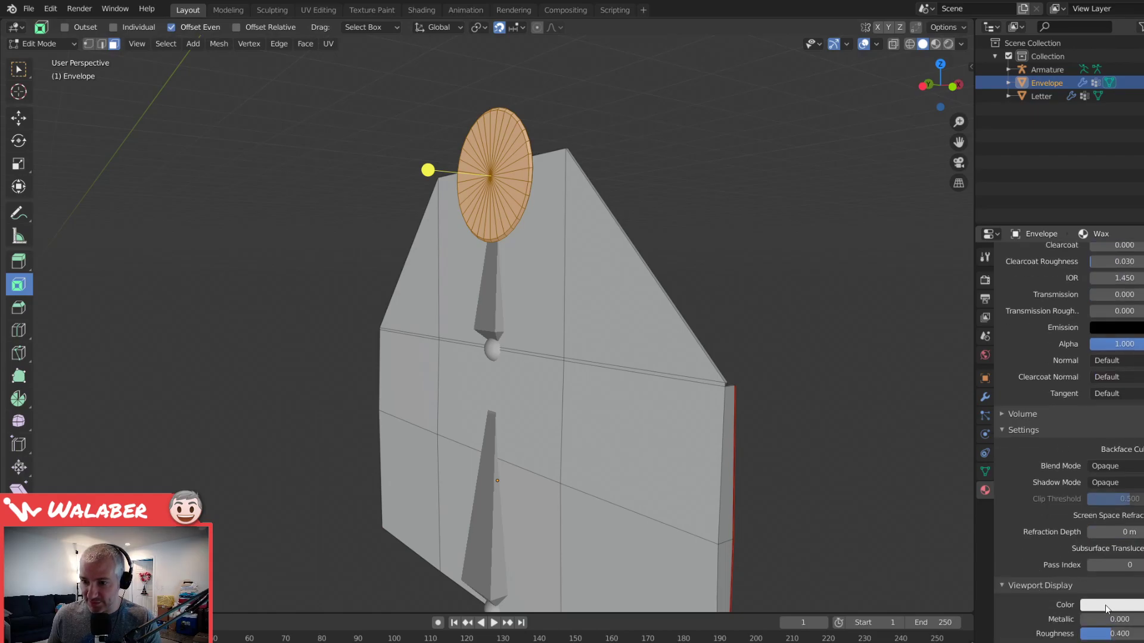
pyautogui.click(1106, 606)
pyautogui.moveTo(1096, 501); pyautogui.dragTo(1090, 510)
pyautogui.press('Tab')
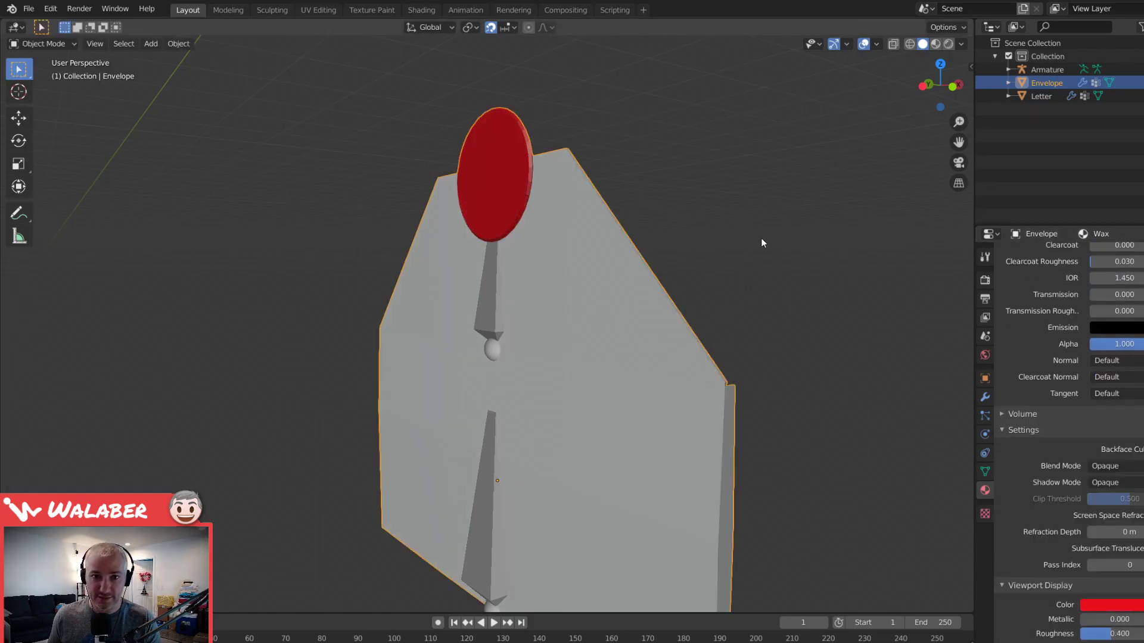
pyautogui.moveTo(573, 259); pyautogui.dragTo(576, 292, button='middle')
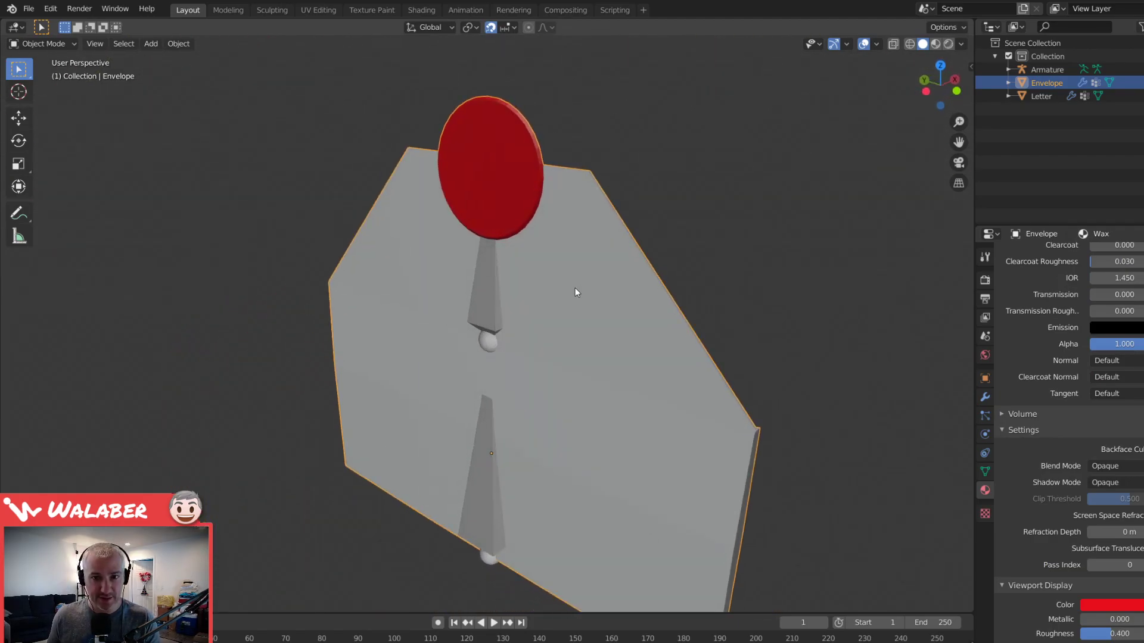